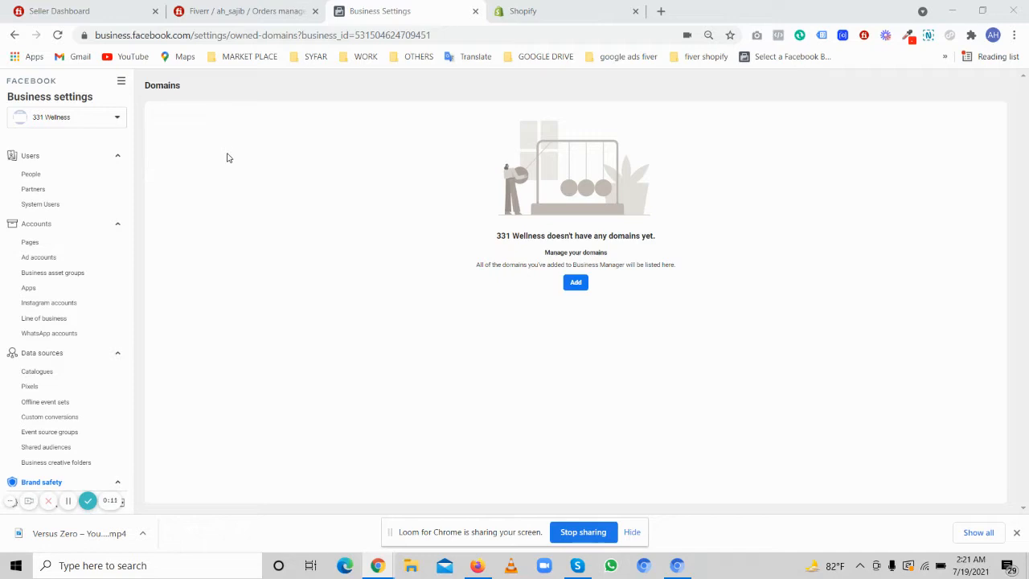
- Review the Pages, Ad accounts, Pixels, Catalogues and Domains sections of the 331 Wellness business settings
left_click(80, 242)
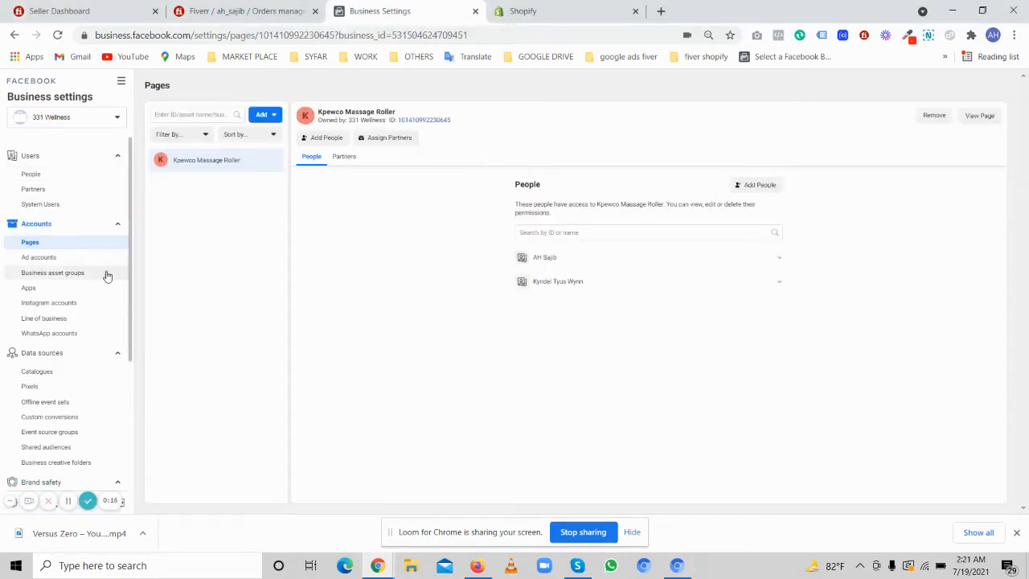
left_click(39, 257)
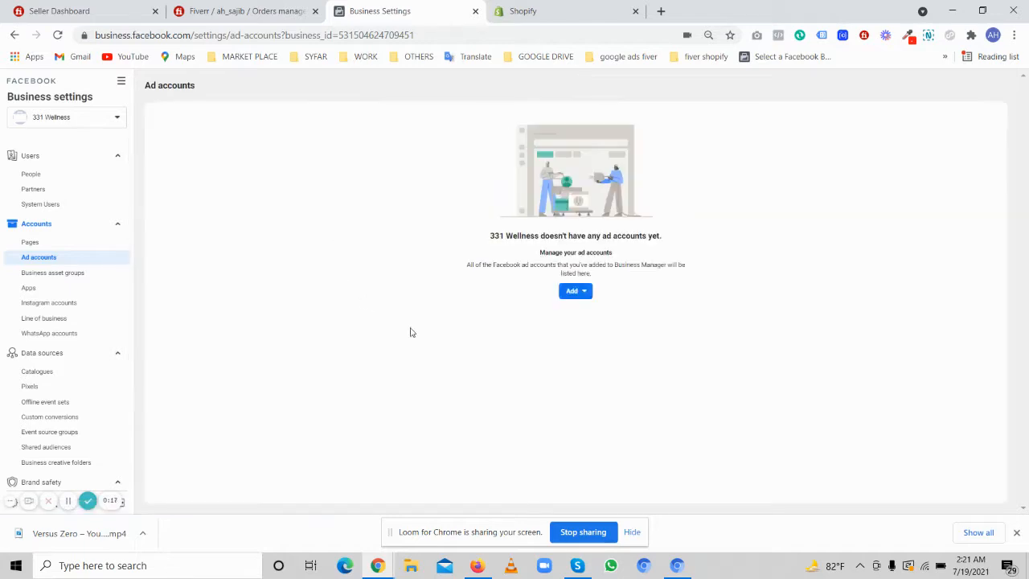
left_click(62, 387)
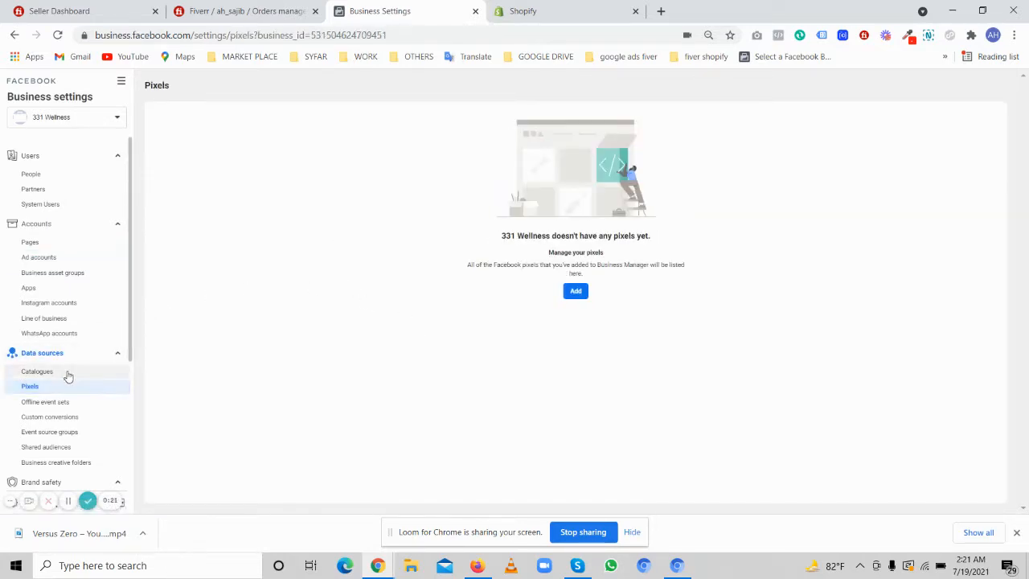
left_click(67, 374)
scroll(69, 376, "down", 2)
left_click(70, 369)
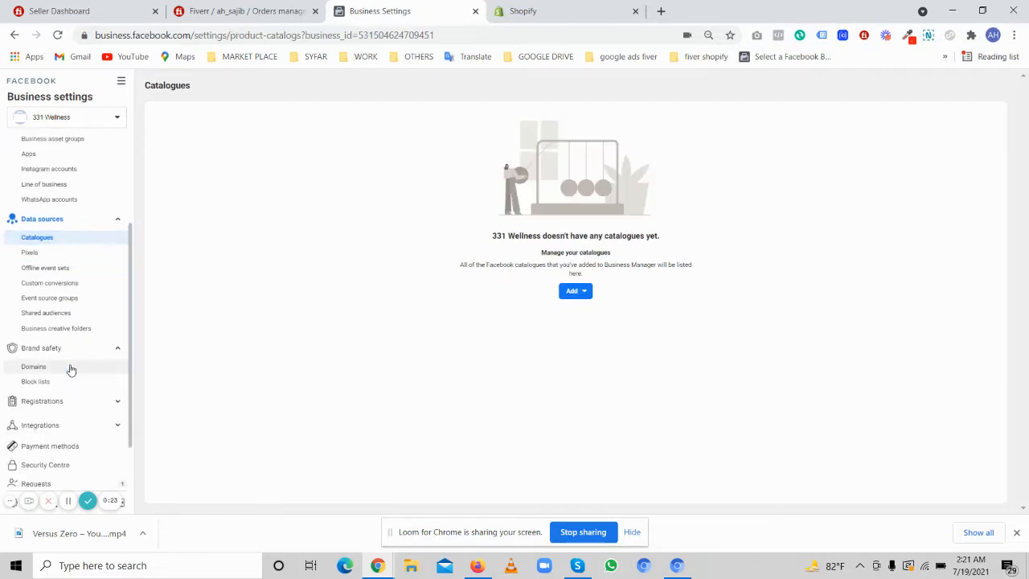
scroll(70, 369, "up", 2)
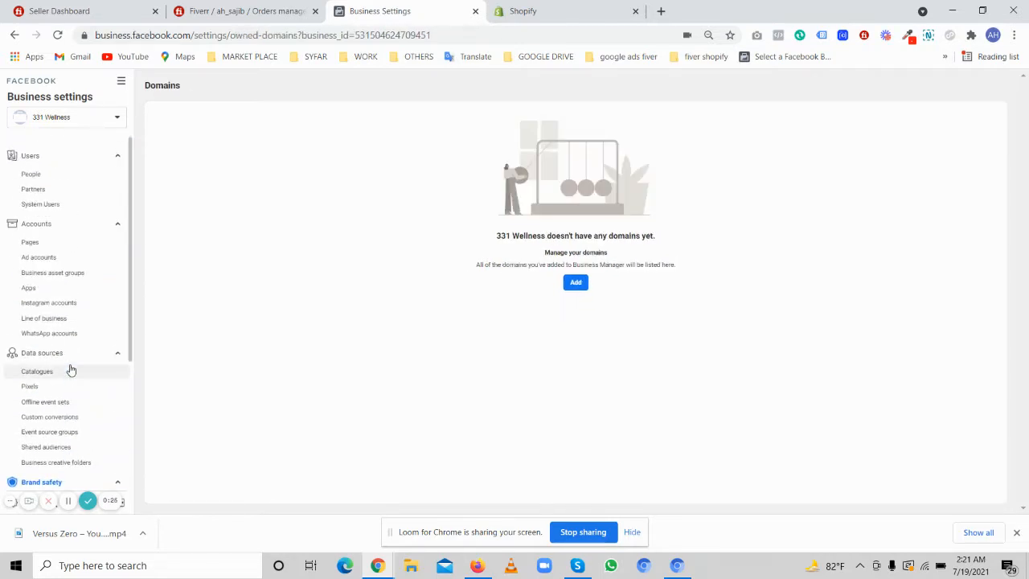
- Switch to the Shopify admin, look through the installed apps and reload the page
left_click(553, 8)
scroll(411, 314, "down", 3)
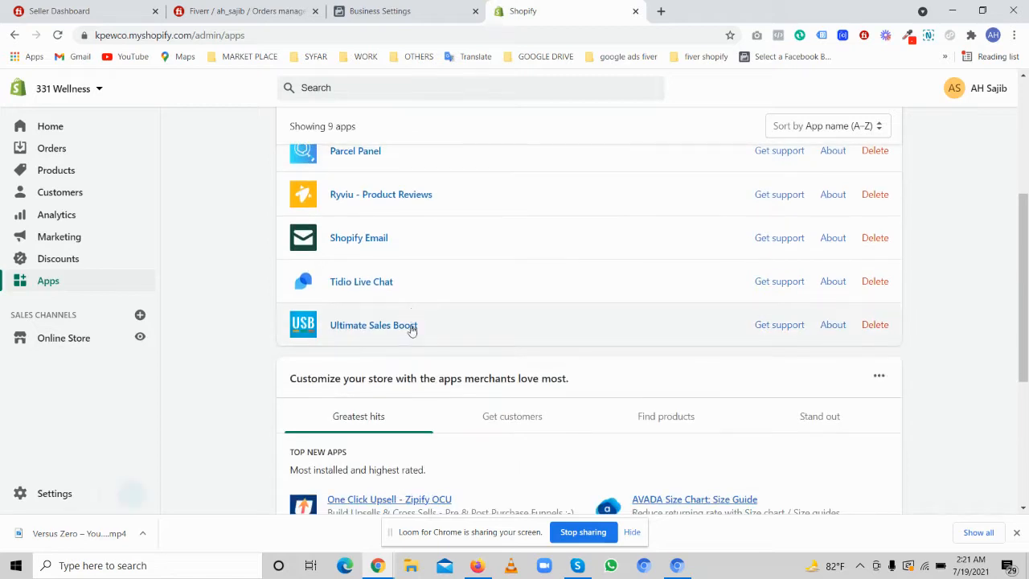
scroll(59, 110, "up", 3)
left_click(57, 35)
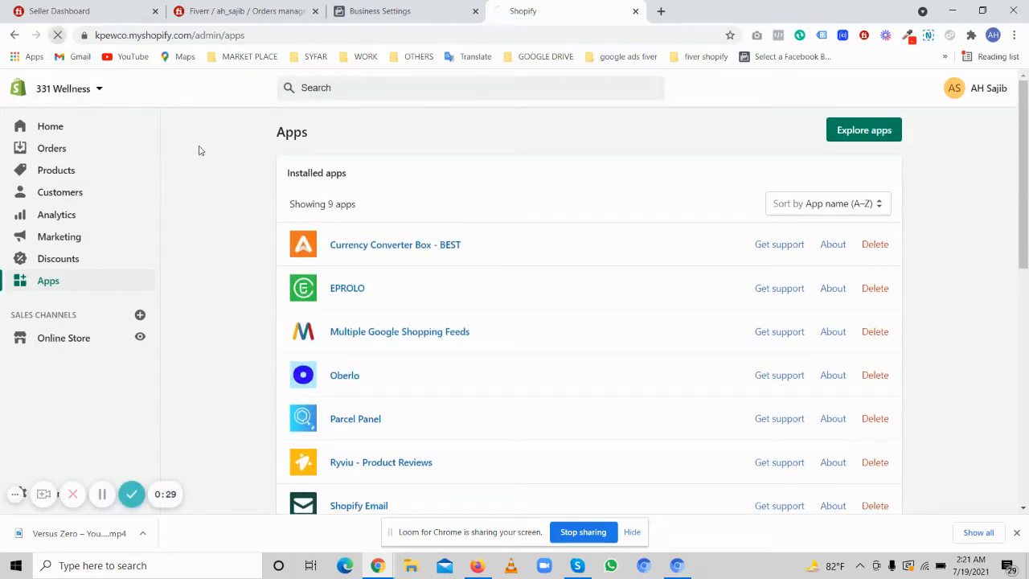
- Open the 331 Wellness online store separately from the admin and look through its home page
right_click(148, 339)
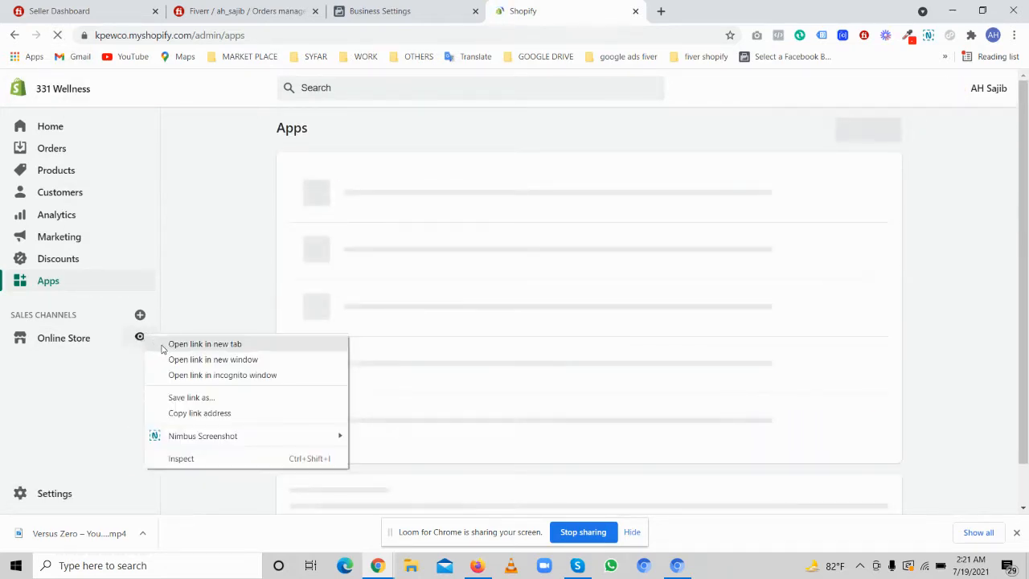
left_click(162, 344)
left_click(708, 4)
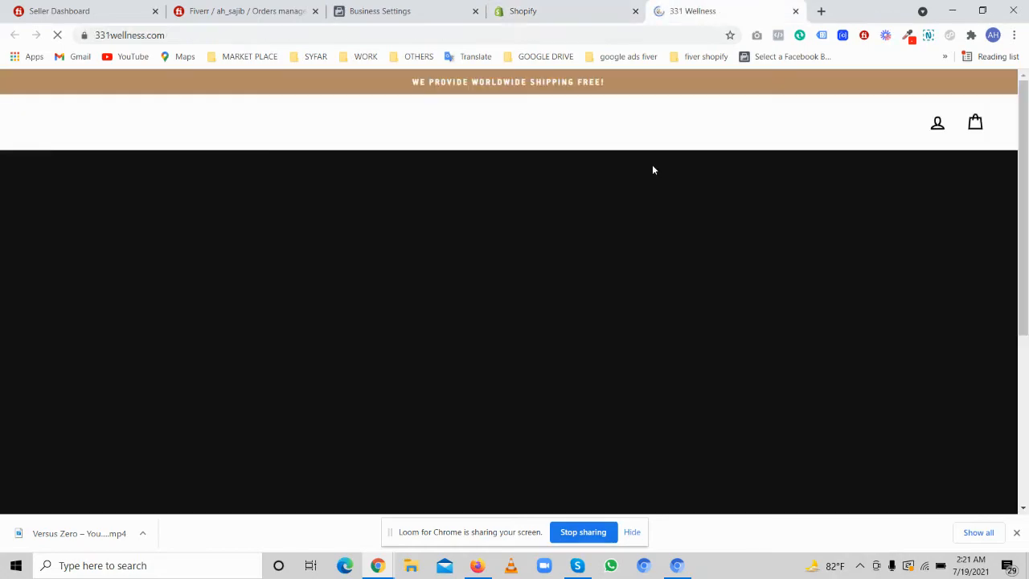
scroll(667, 286, "down", 2)
scroll(667, 286, "down", 15)
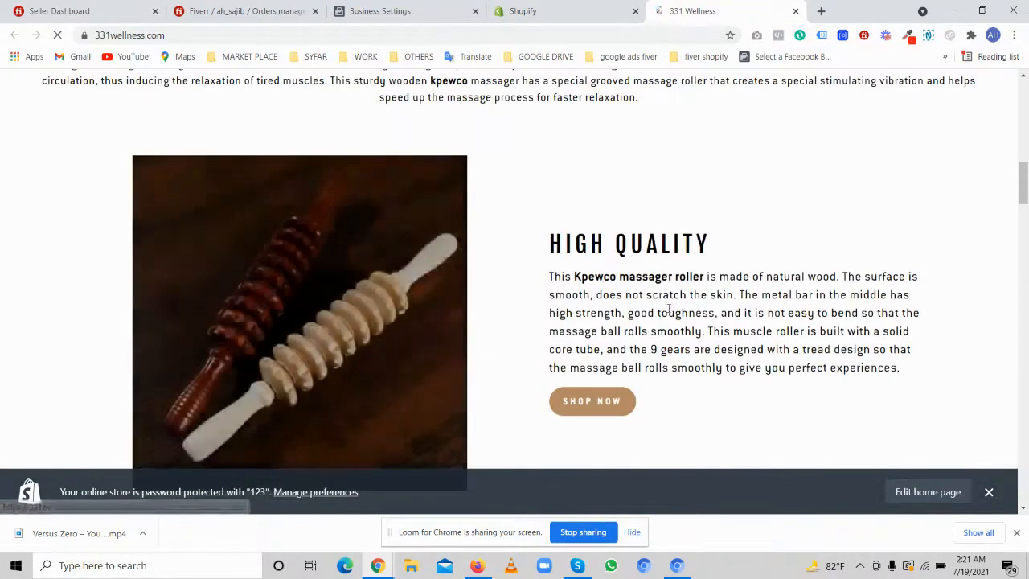
scroll(639, 383, "up", 7)
scroll(639, 383, "up", 10)
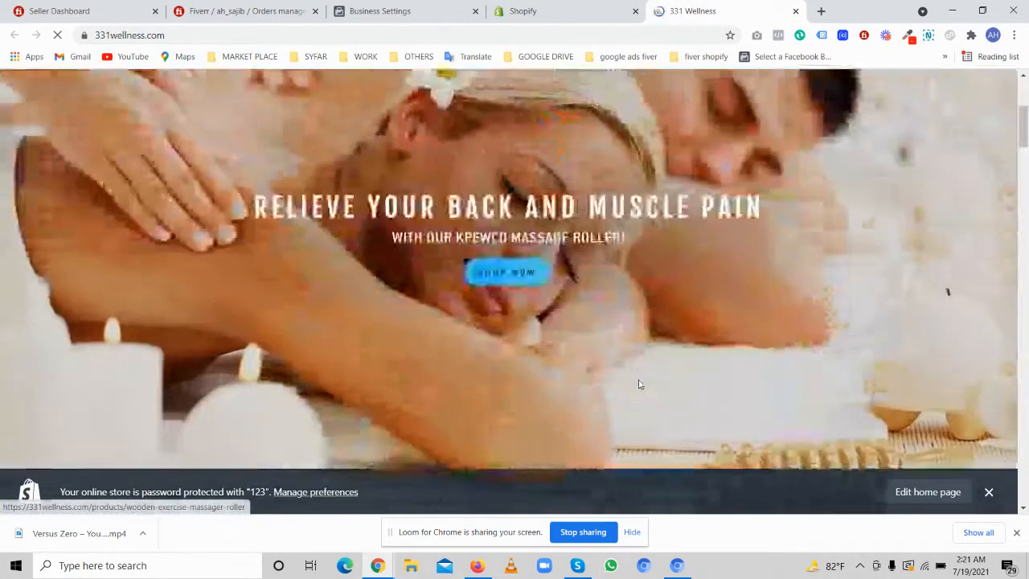
- Go from the Shopify admin's Apps page to the Shopify App Store and search for "facebook sales channel"
left_click(521, 9)
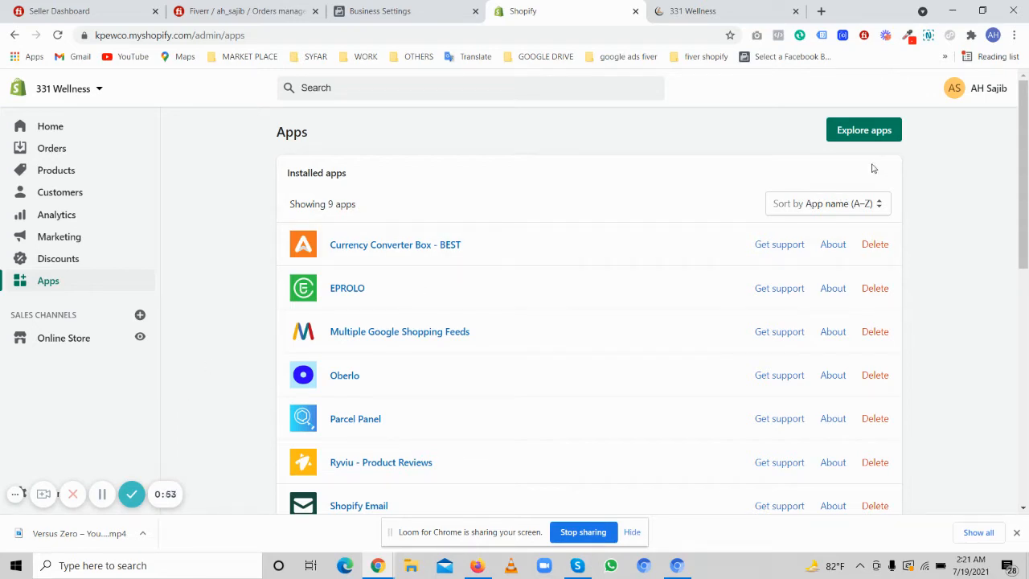
left_click(843, 129)
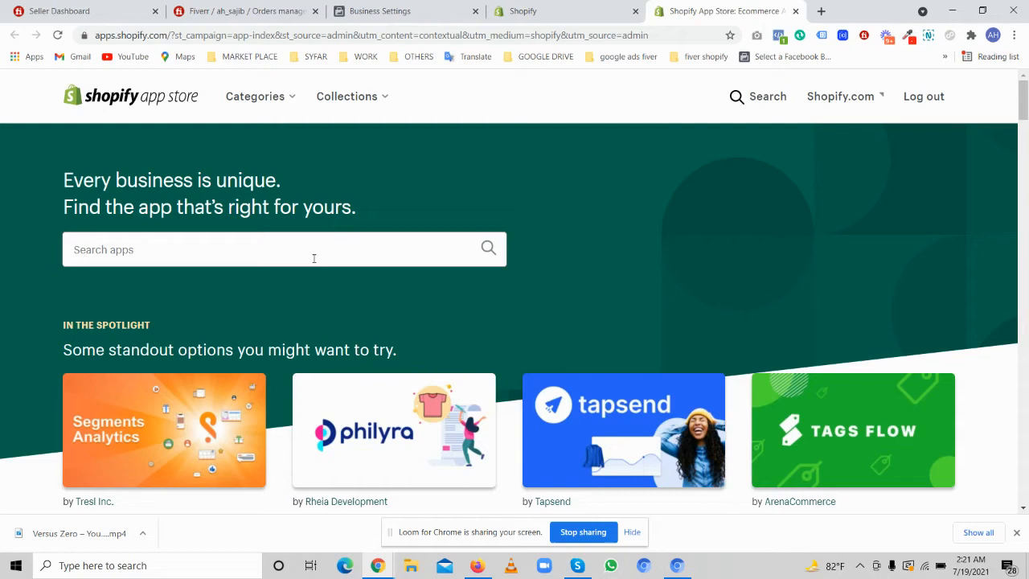
left_click(313, 257)
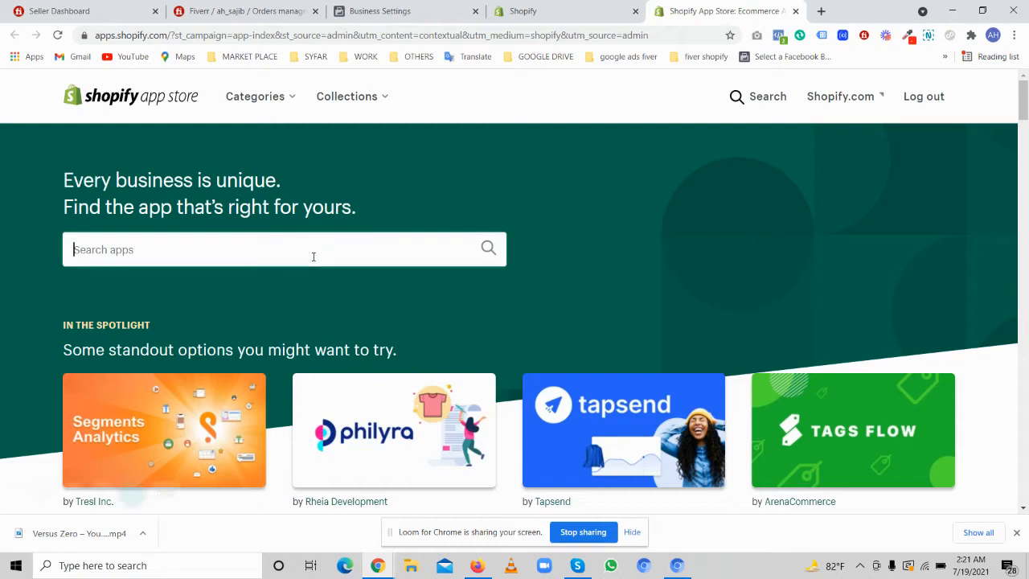
type("facebook sale")
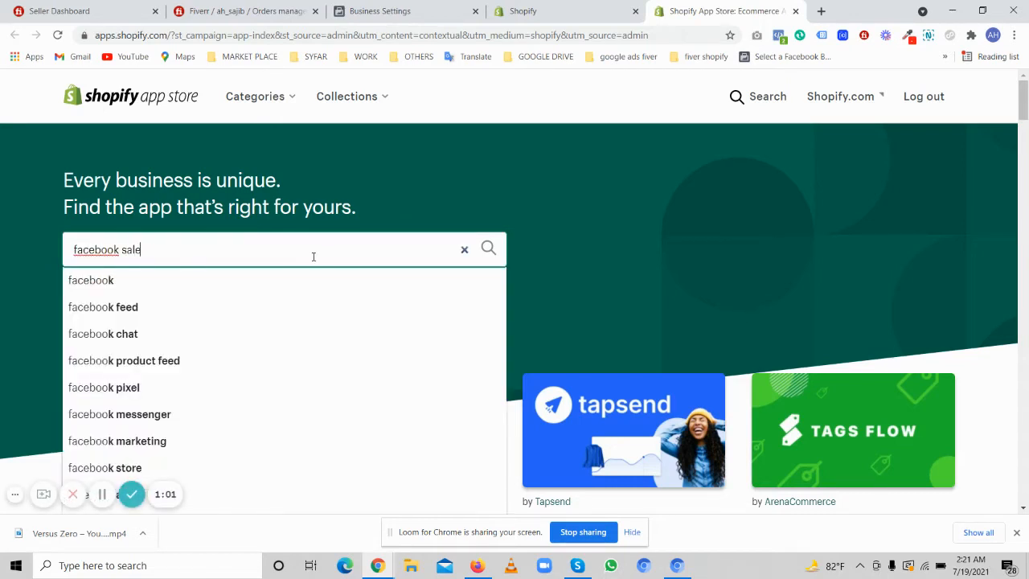
type("s")
type(" channel")
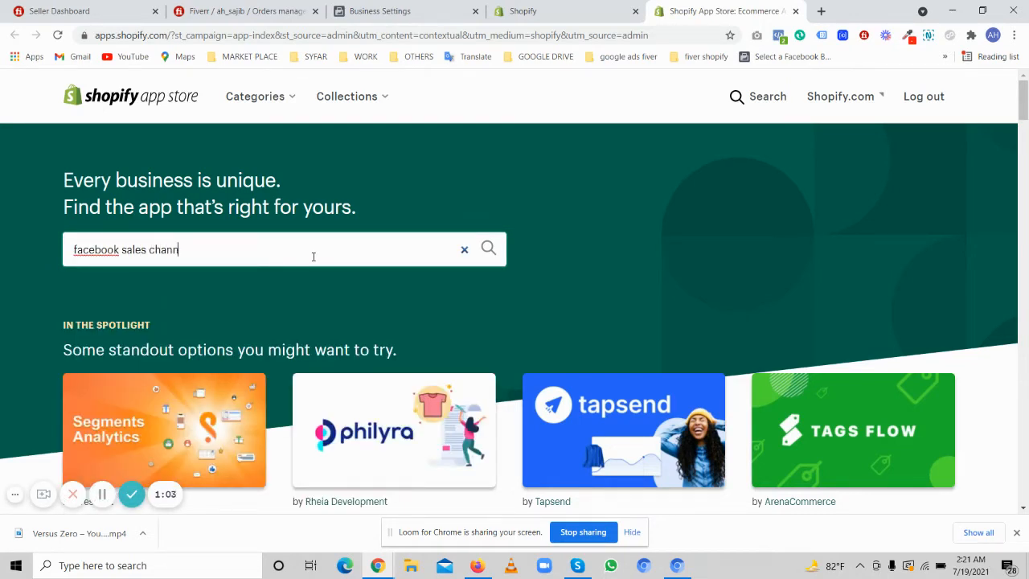
key("Return")
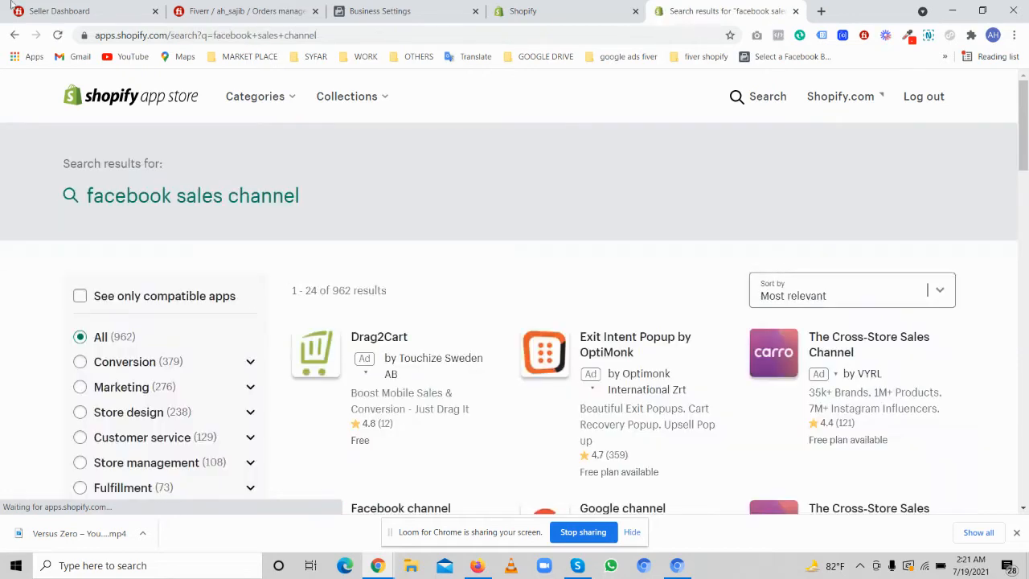
- Add the Facebook channel app by Shopify to the store and approve it as a sales channel
scroll(535, 211, "down", 5)
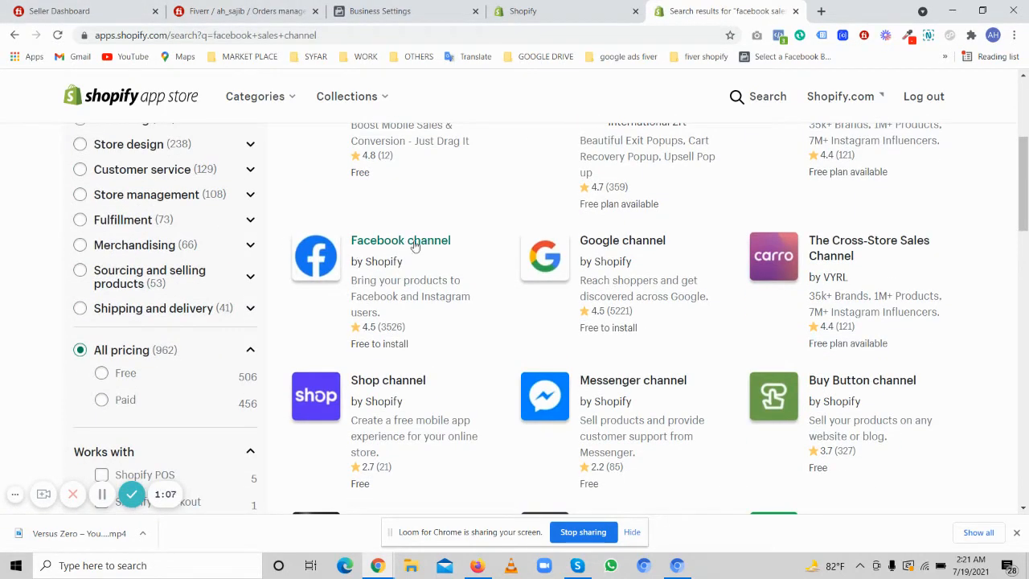
left_click(395, 248)
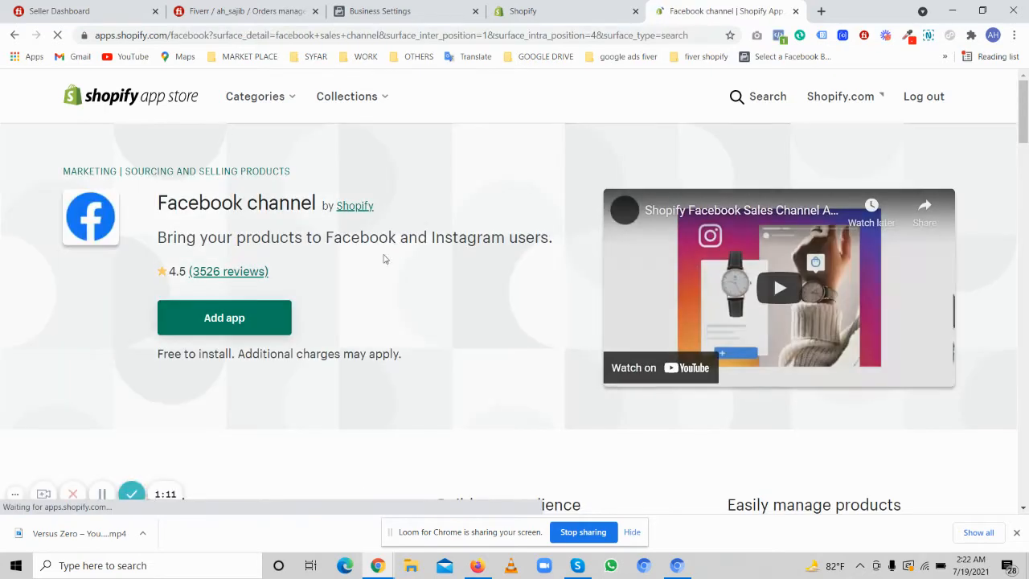
left_click(228, 330)
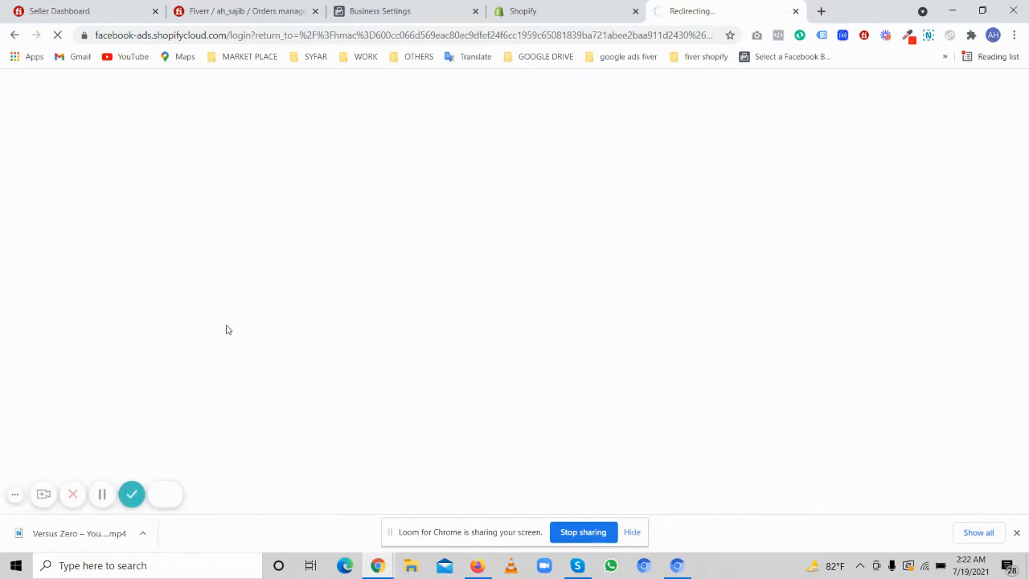
left_click(15, 495)
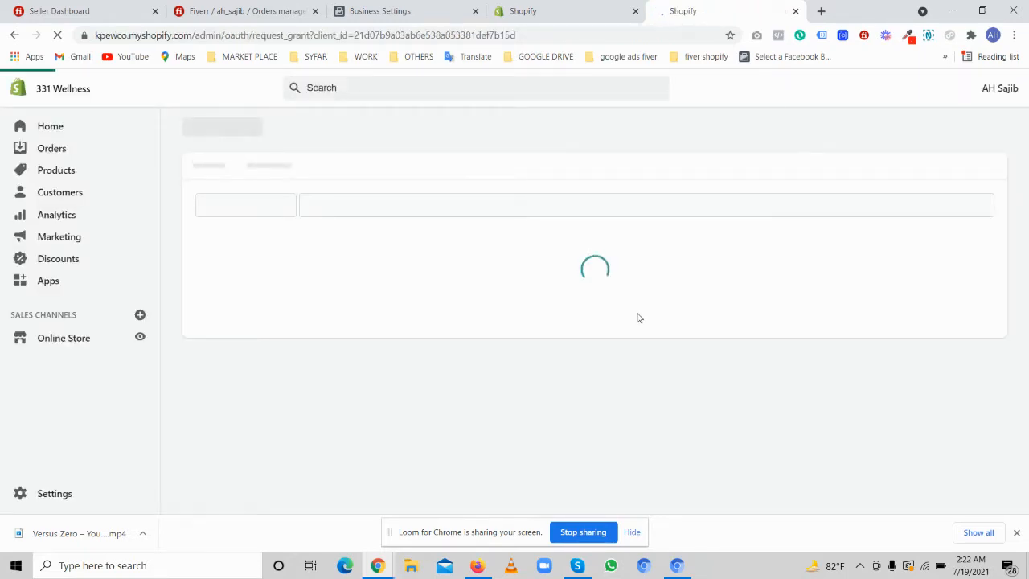
scroll(691, 313, "down", 10)
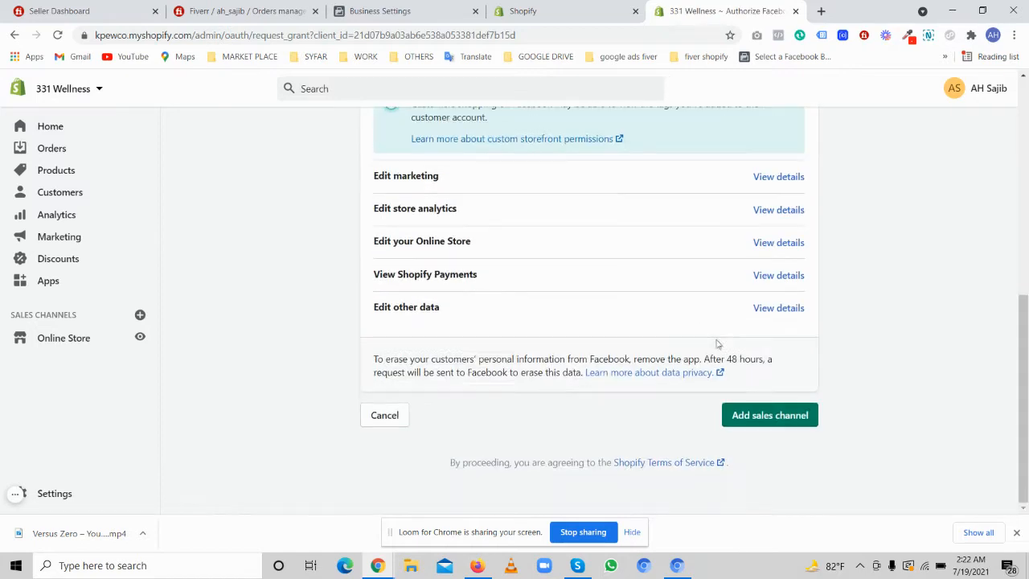
left_click(763, 416)
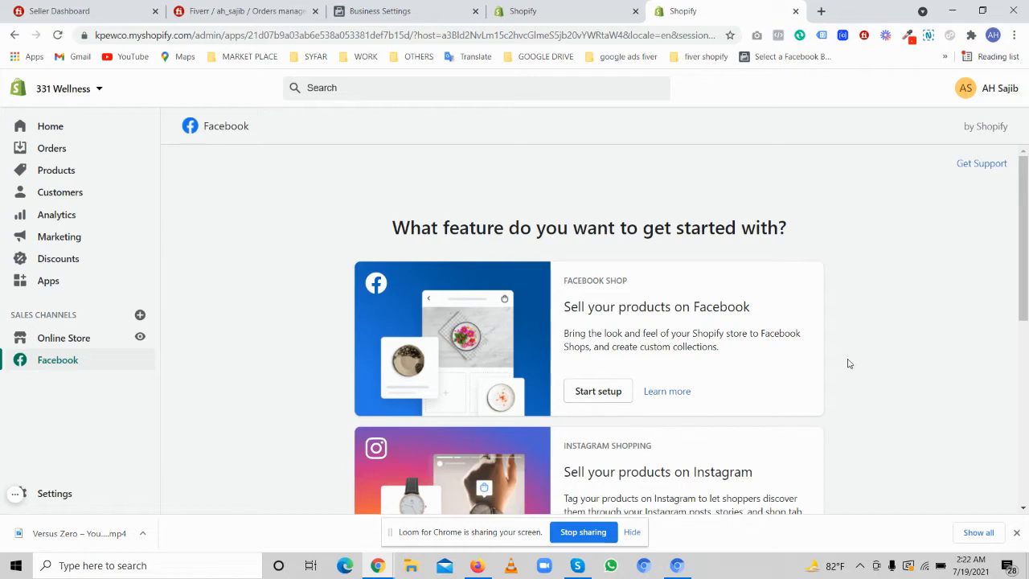
- Start the Facebook Shop setup and connect the Facebook account, continuing through the password re-entry window
scroll(848, 363, "down", 1)
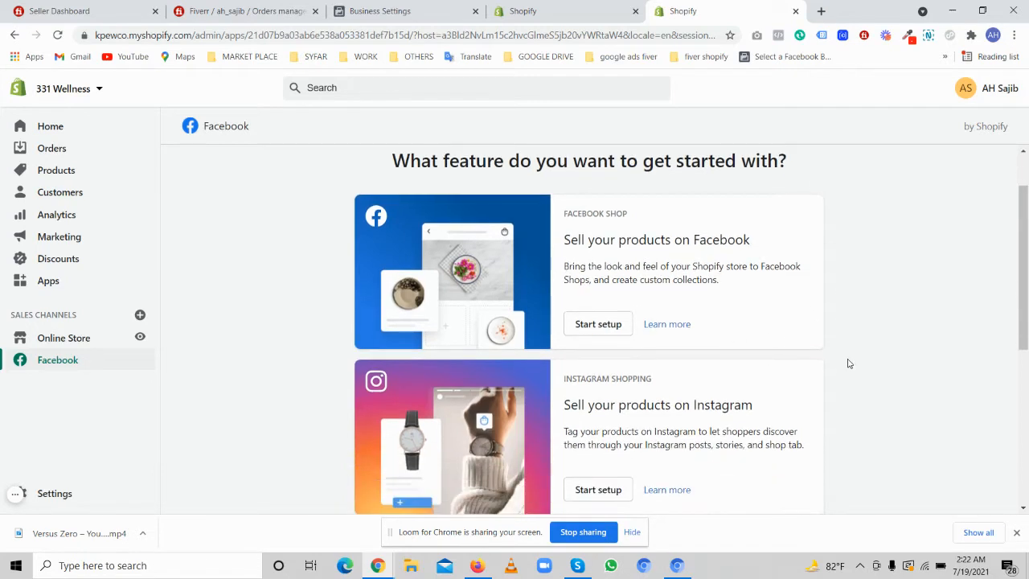
left_click(584, 330)
left_click(736, 323)
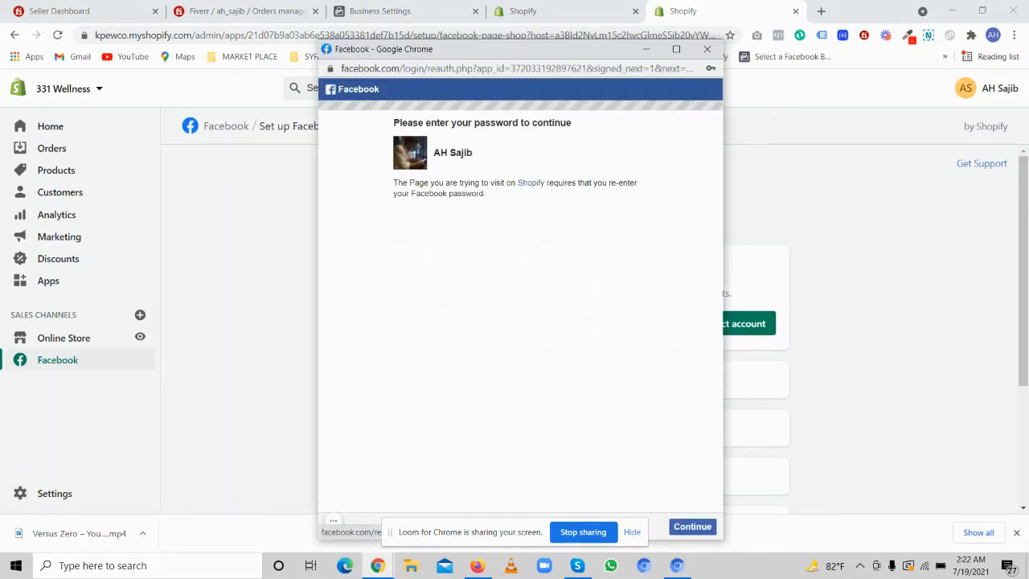
left_click(692, 529)
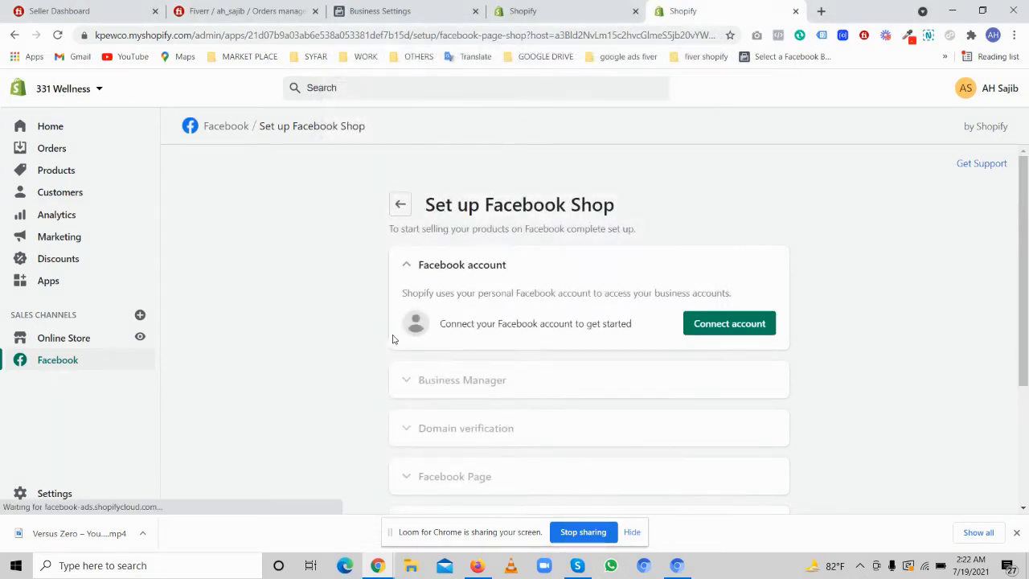
- Connect the 331 Wellness Business Manager in the Facebook Shop setup
scroll(557, 163, "down", 2)
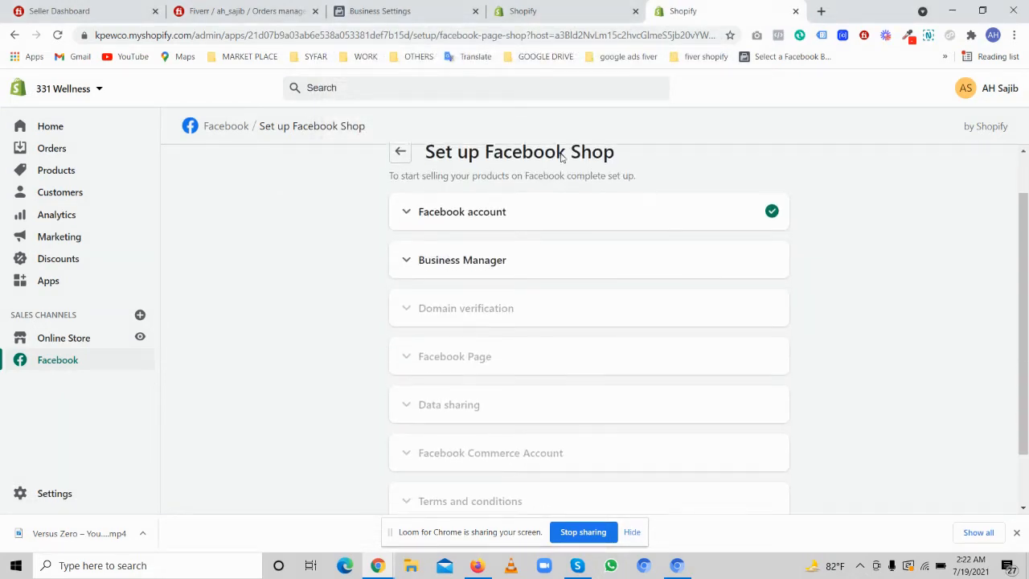
left_click(406, 201)
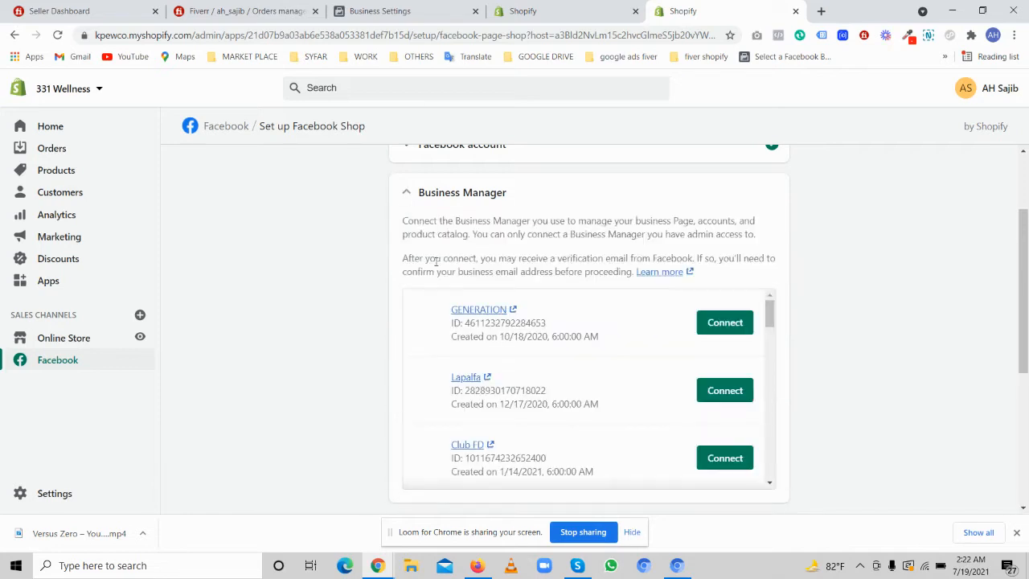
scroll(611, 349, "down", 3)
scroll(631, 354, "down", 1)
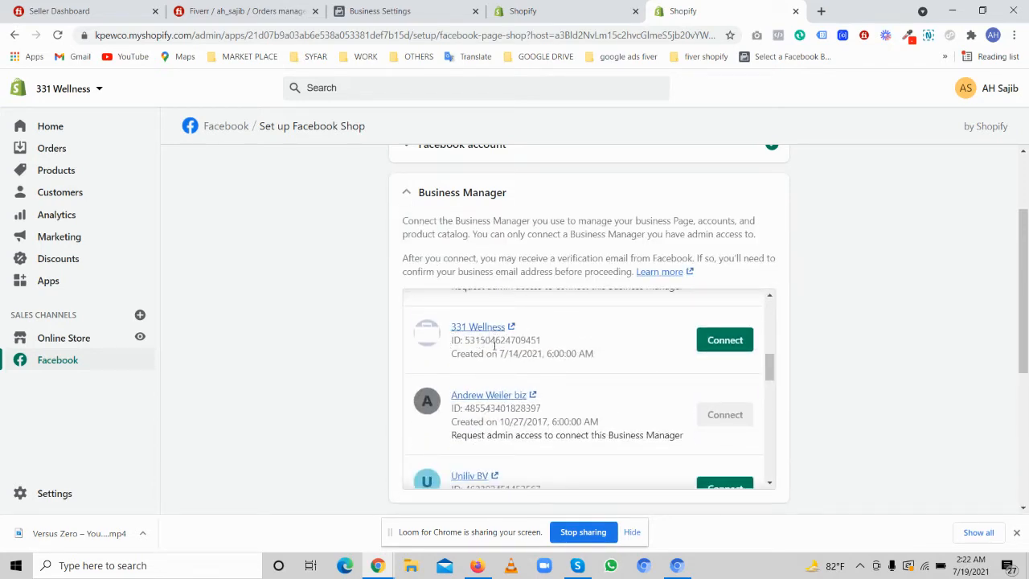
left_click(716, 342)
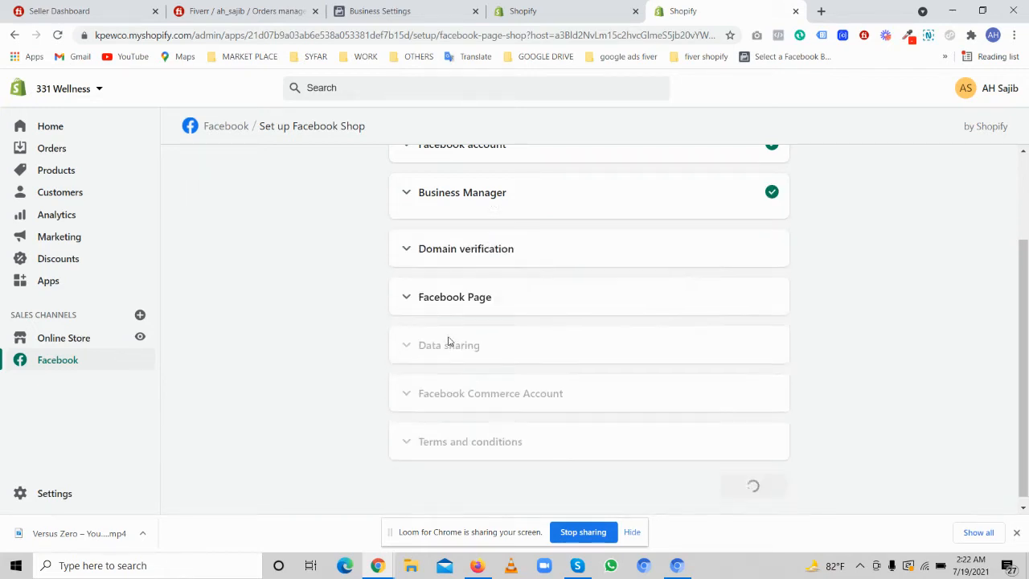
- Check the connected Business Manager's details and look at the domains in its Facebook business settings
left_click(442, 203)
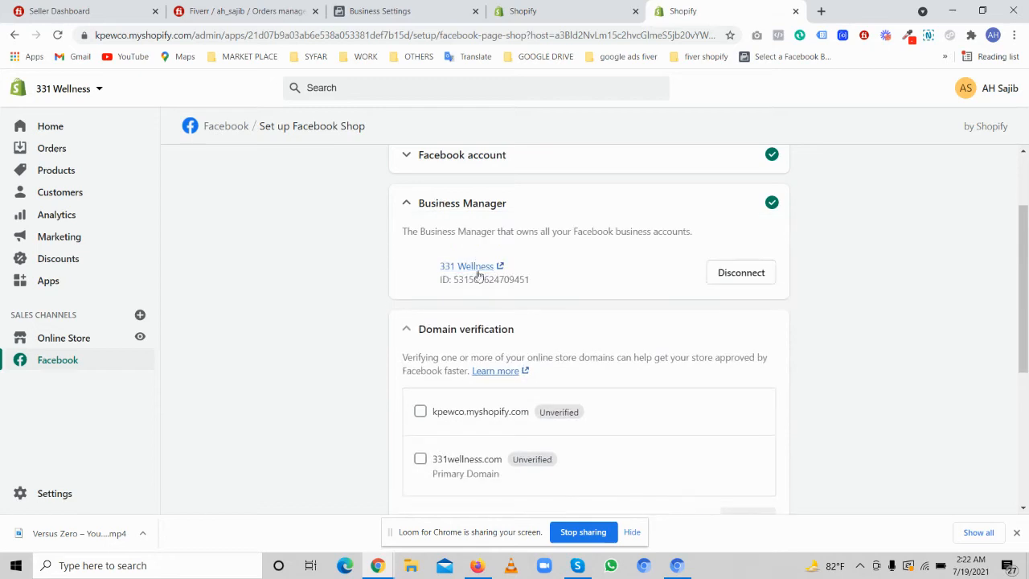
left_click(473, 272)
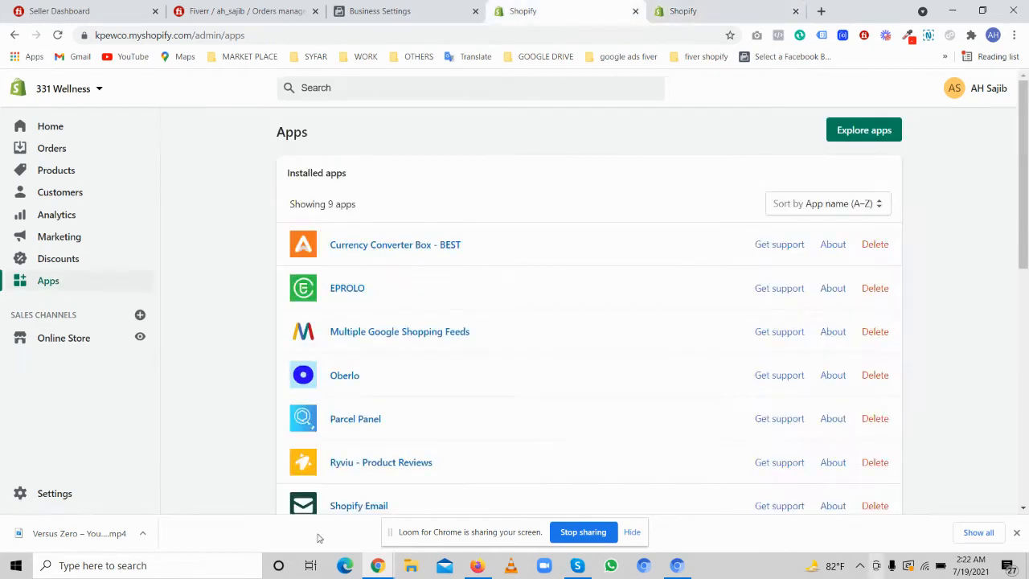
left_click(393, 11)
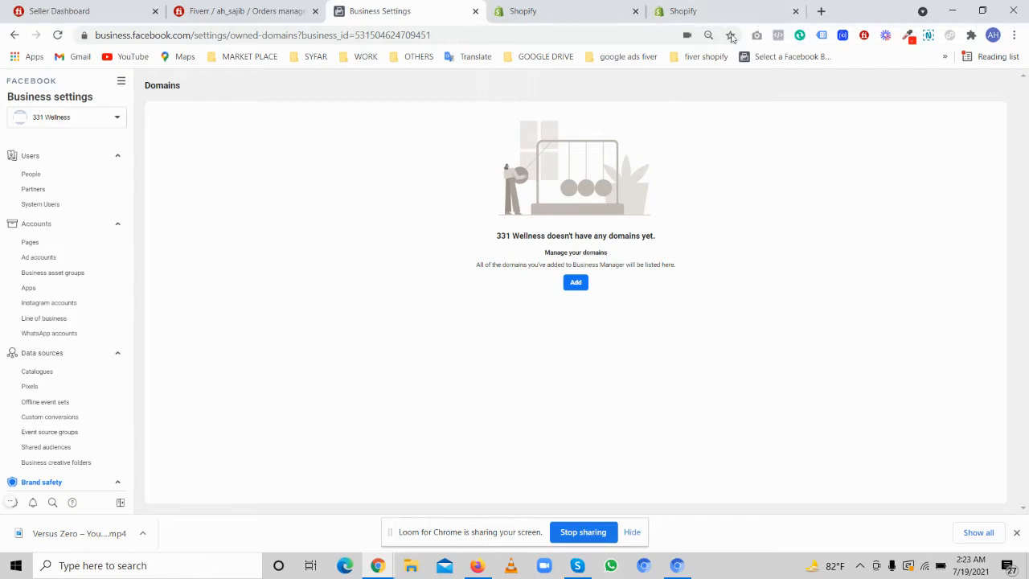
- Return to the Facebook Shop setup in Shopify and skip domain verification
left_click(712, 8)
scroll(569, 353, "down", 3)
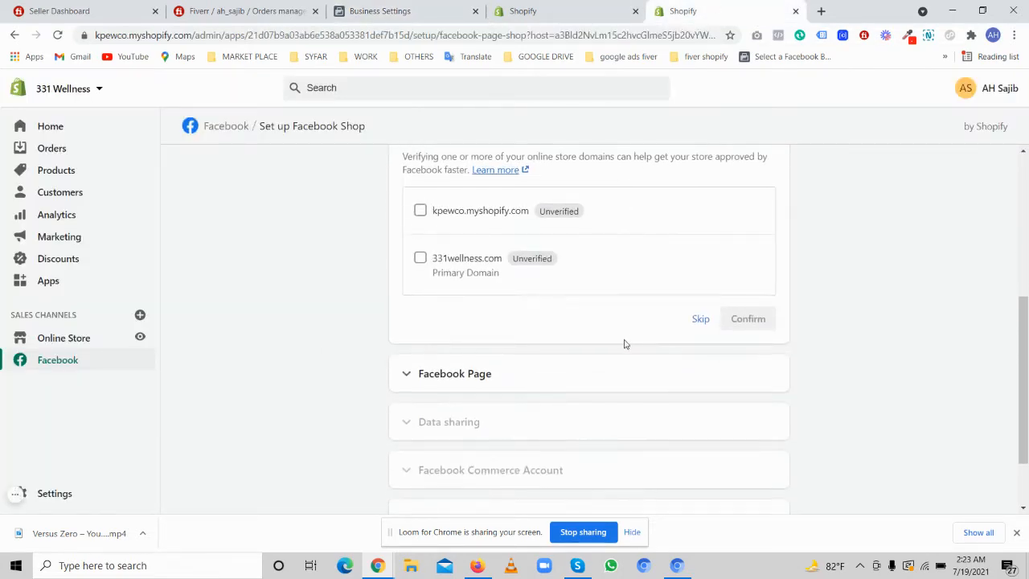
left_click(701, 322)
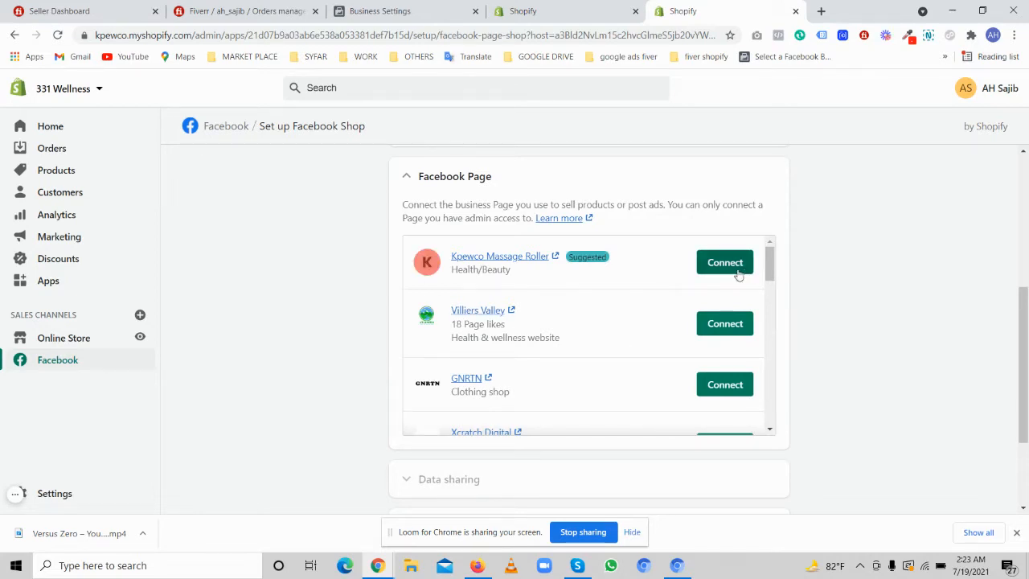
- Check the business's Pages in the Facebook business settings, then connect the Kpewco Massage Roller Page in the Facebook Shop setup
left_click(394, 11)
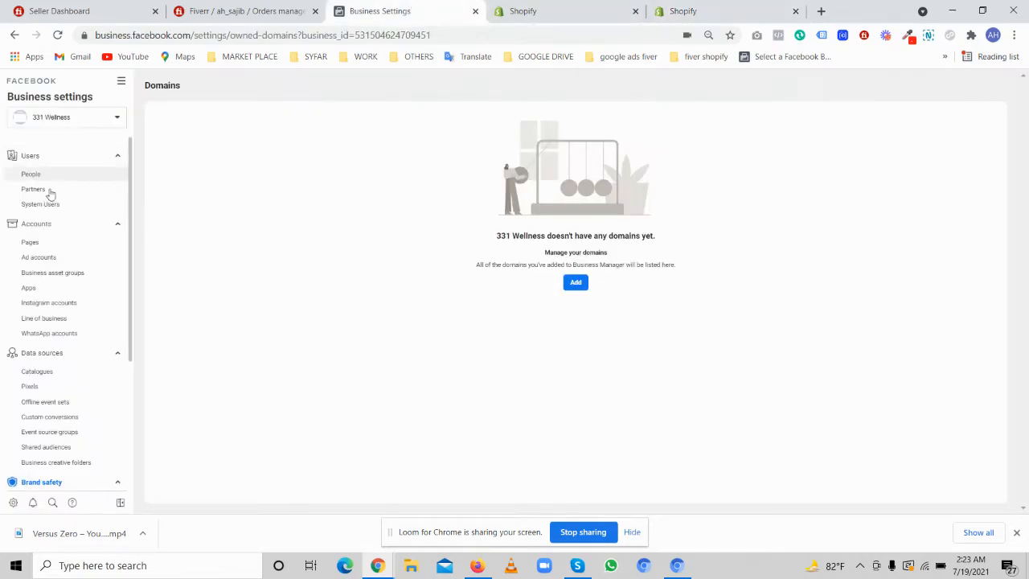
left_click(32, 242)
left_click_drag(223, 168, 175, 163)
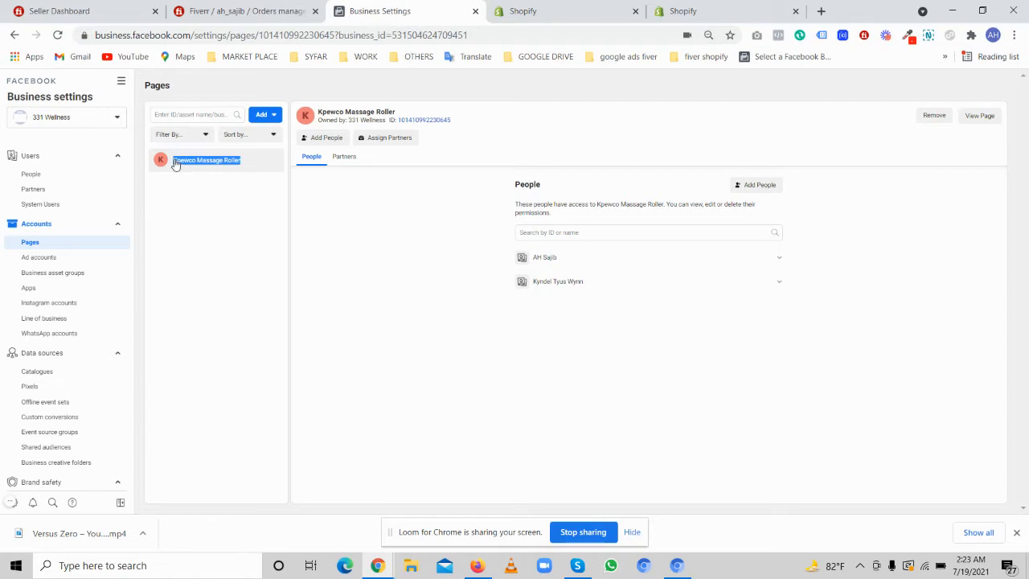
left_click(671, 8)
left_click(705, 259)
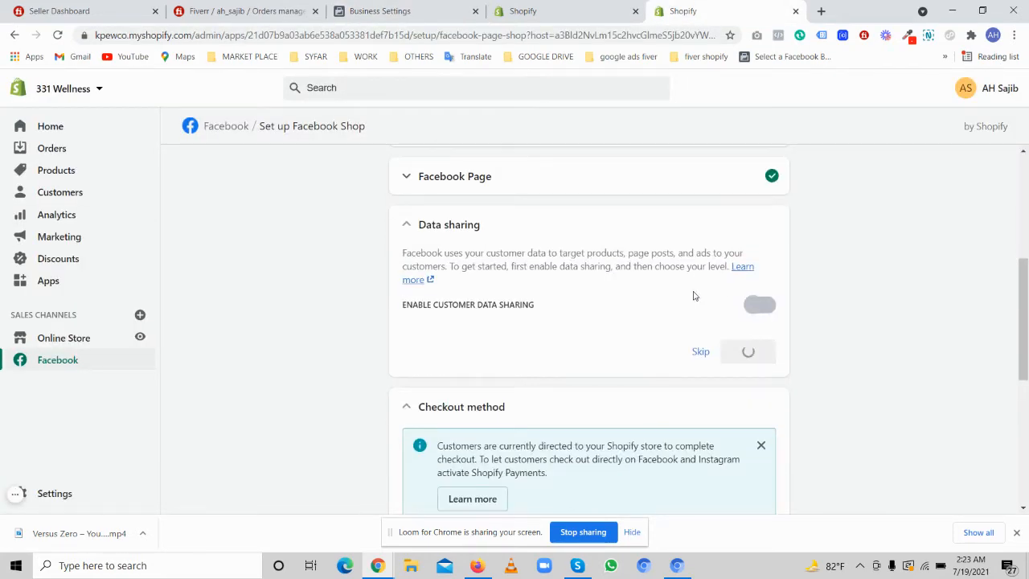
- Enable customer data sharing and choose the Maximum level
scroll(695, 291, "down", 3)
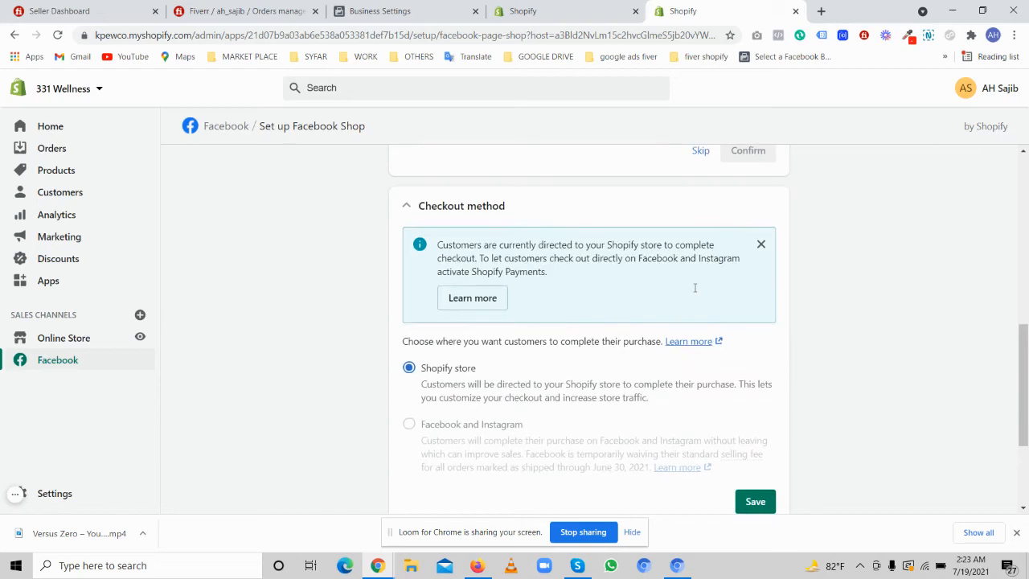
scroll(695, 287, "down", 2)
scroll(730, 314, "up", 6)
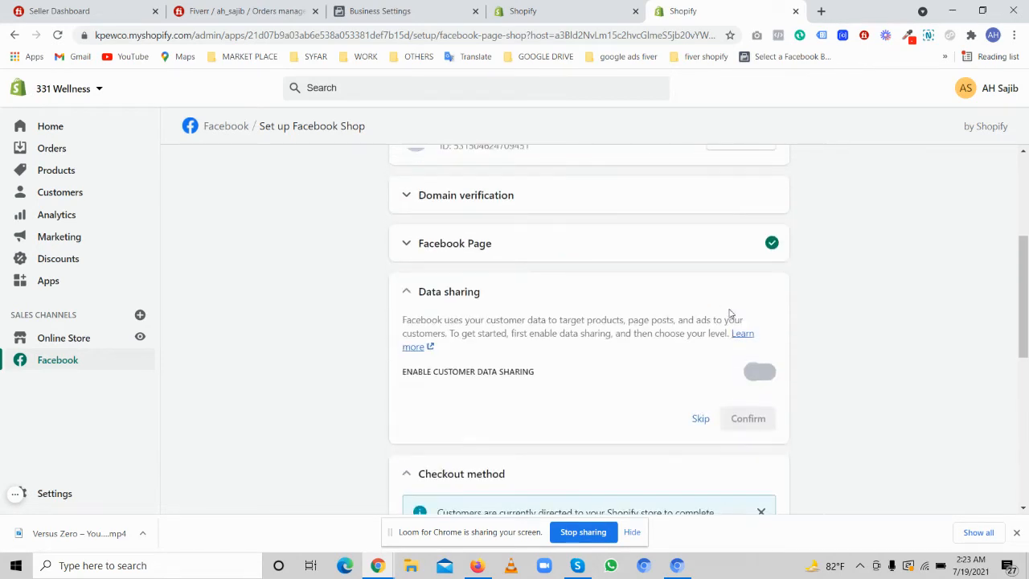
left_click(762, 371)
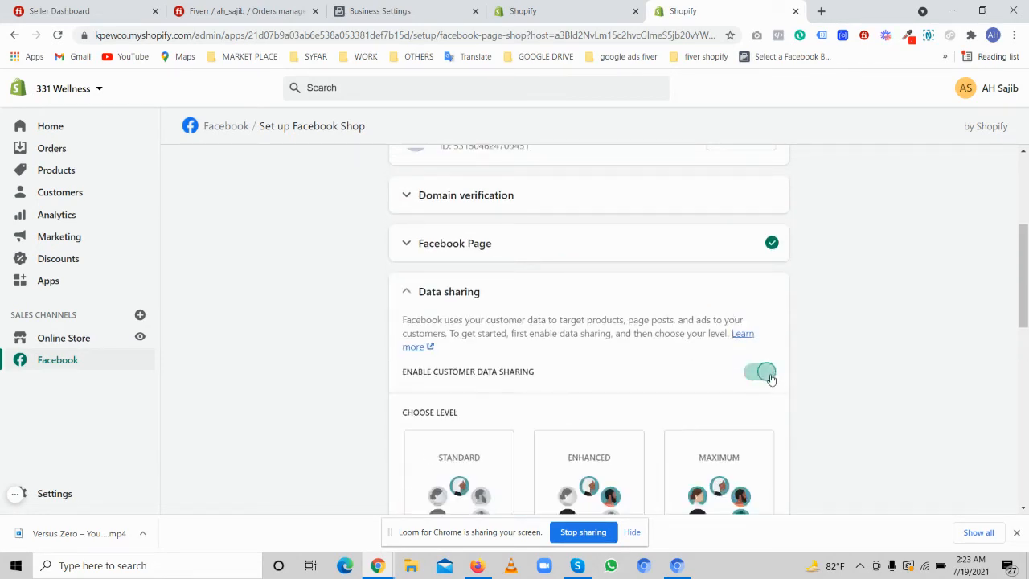
scroll(756, 340, "down", 2)
scroll(757, 339, "down", 1)
scroll(744, 298, "up", 2)
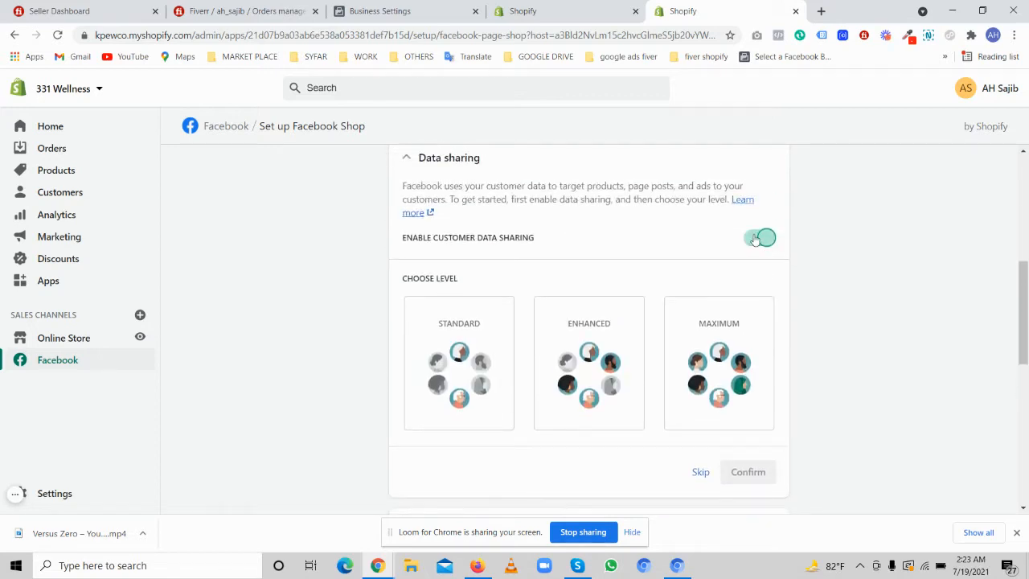
left_click(760, 338)
- Create a new Facebook pixel for tracking and skip the rest of the data sharing section
scroll(821, 282, "down", 3)
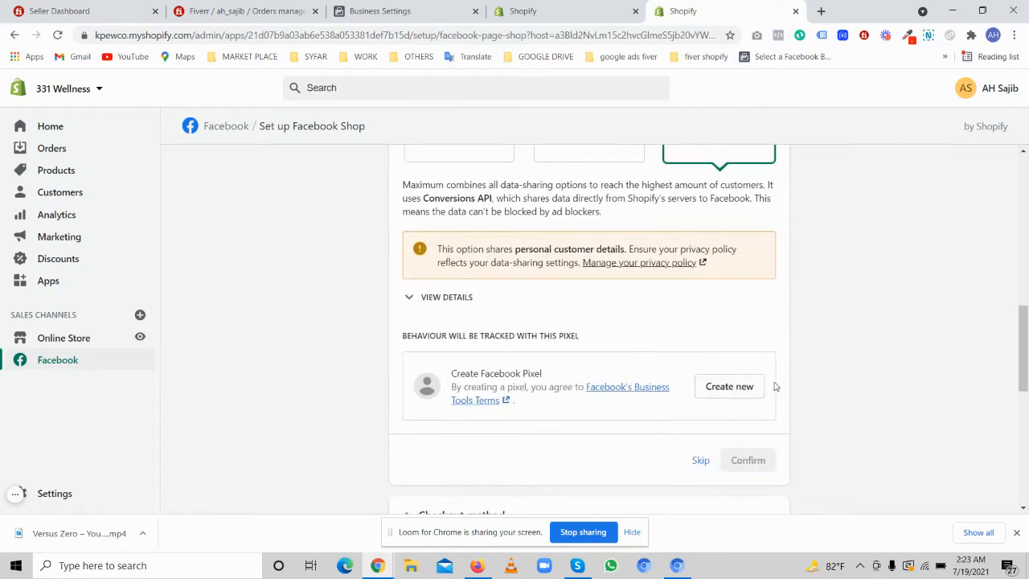
left_click(706, 391)
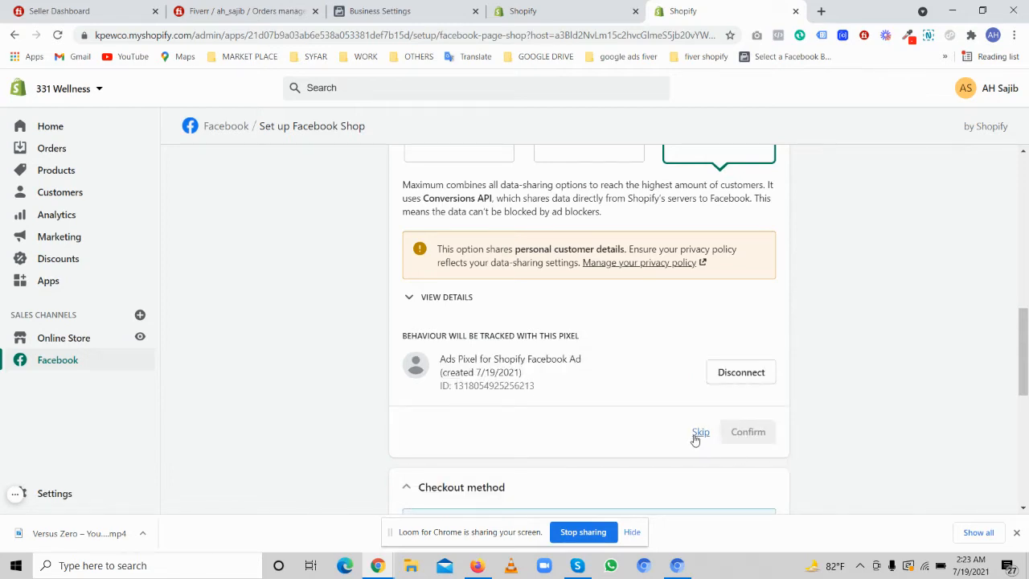
left_click(700, 433)
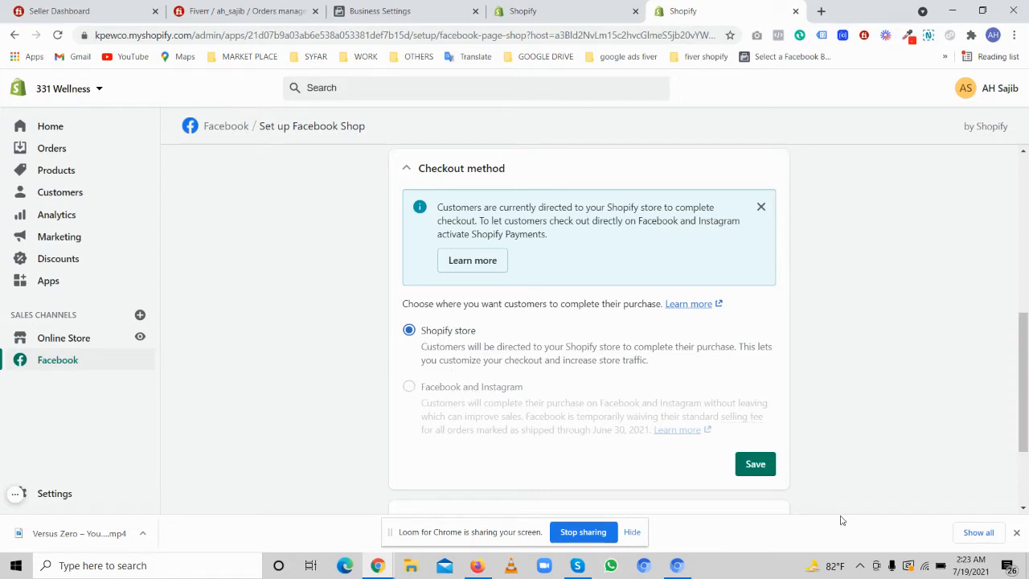
- Save Shopify store as the checkout method and create a new Facebook Commerce Account
left_click(754, 464)
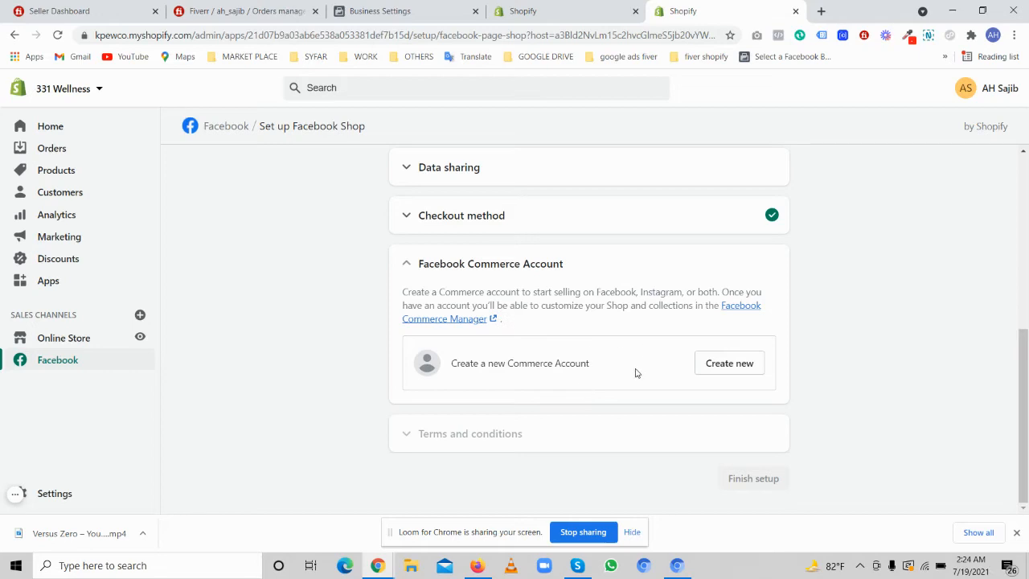
left_click(702, 367)
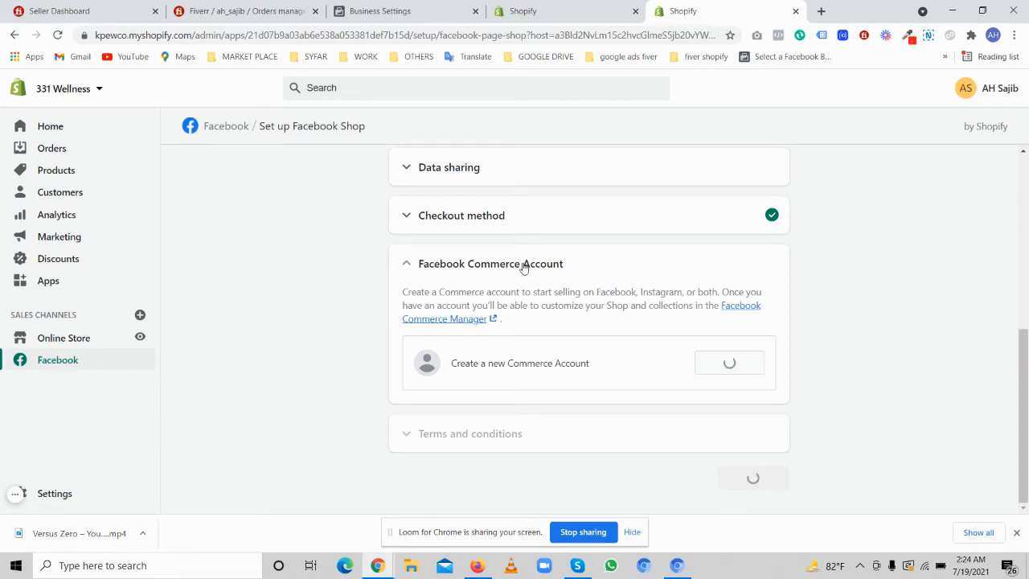
left_click(388, 9)
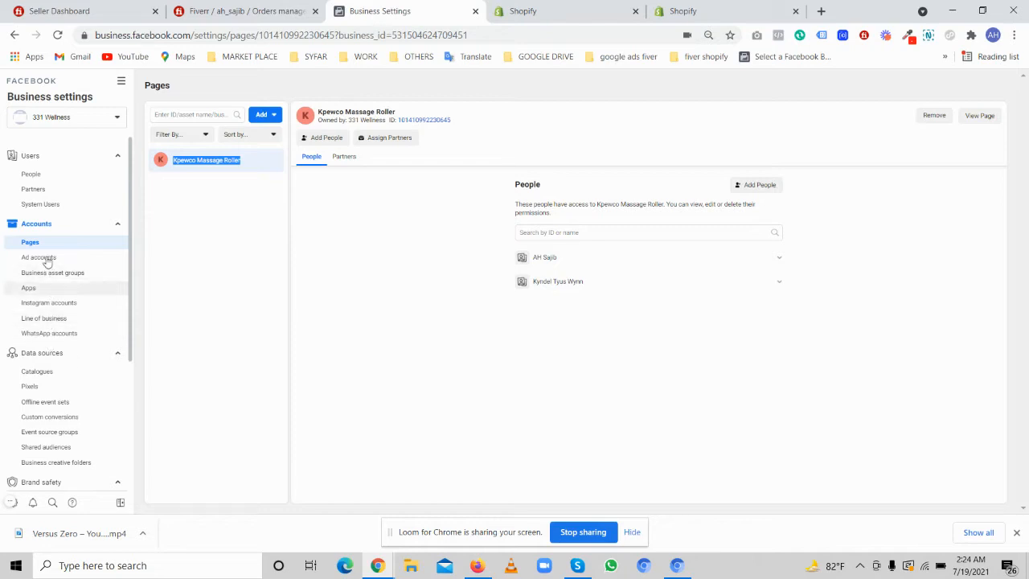
left_click(747, 9)
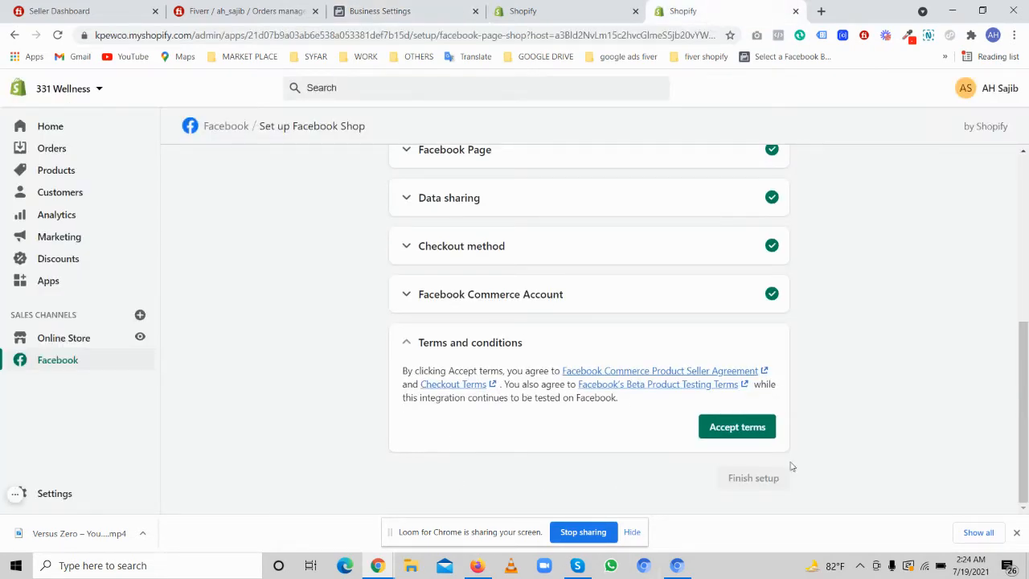
- Accept the Facebook commerce terms and conditions, including the Seller Agreement in its separate window
left_click(718, 430)
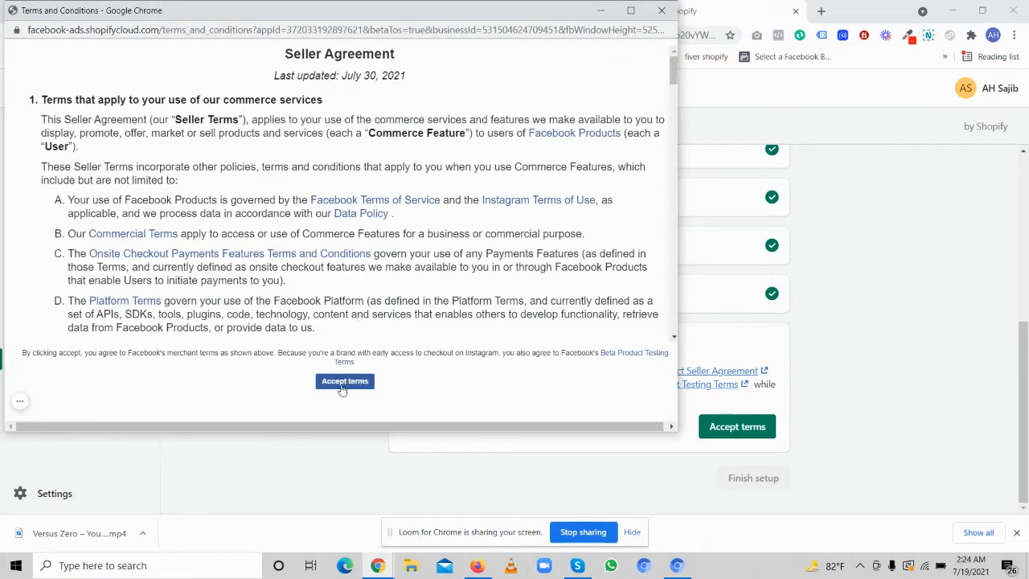
left_click(345, 383)
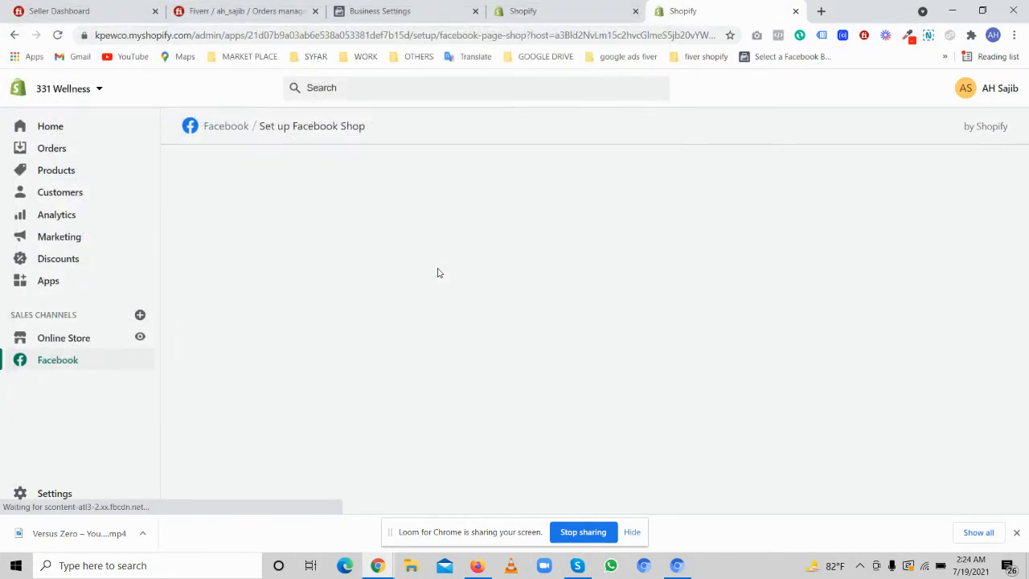
scroll(672, 281, "down", 2)
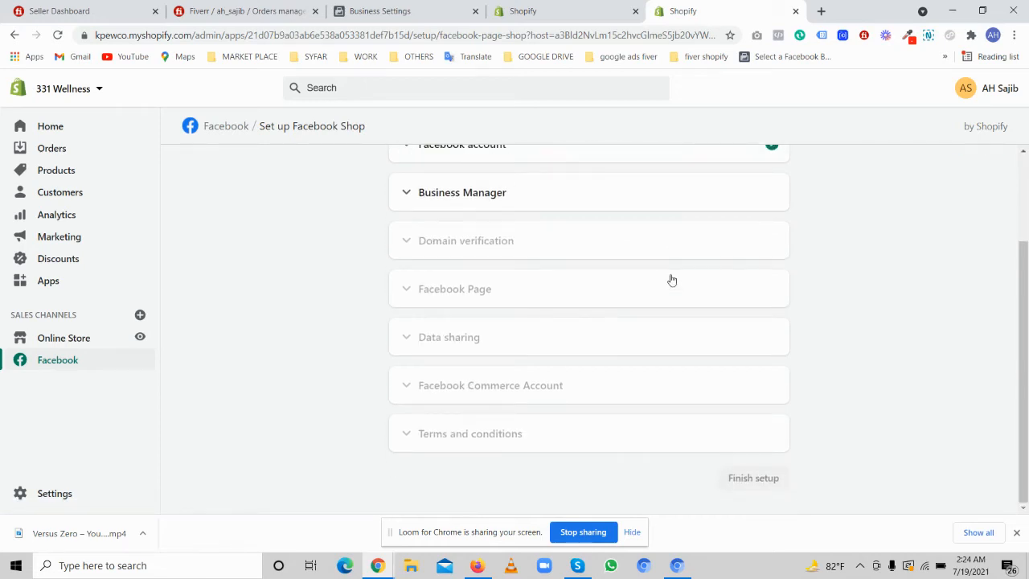
scroll(600, 322, "up", 2)
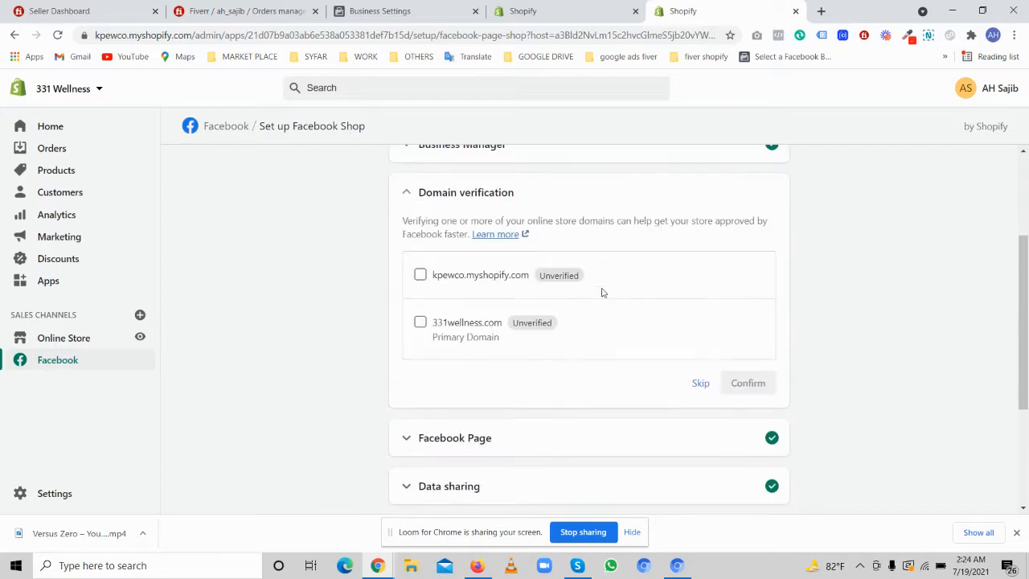
- Select the primary domain 331wellness.com for domain verification and confirm it
scroll(619, 392, "down", 2)
scroll(629, 434, "up", 3)
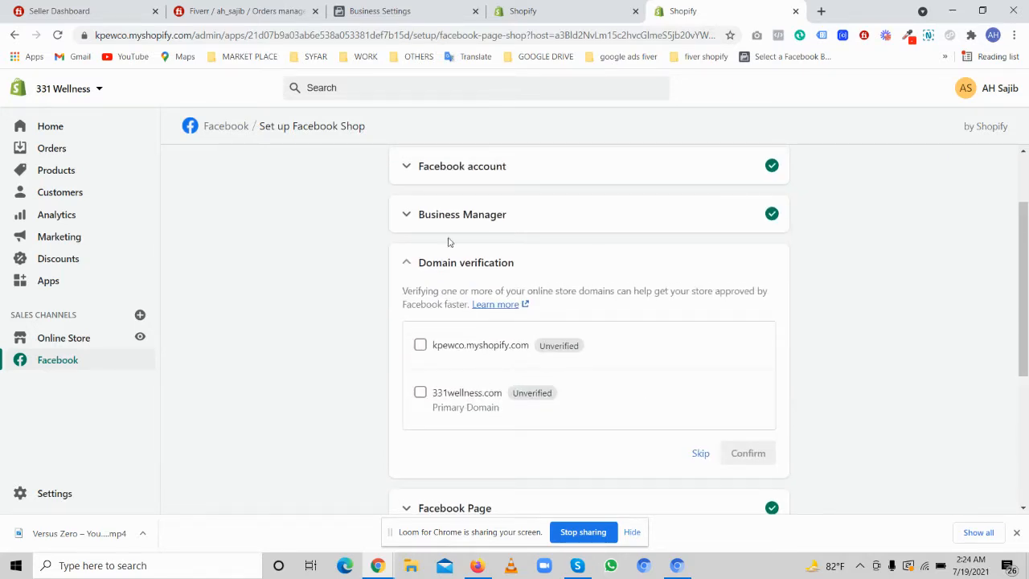
double_click(452, 393)
right_click(456, 394)
left_click(465, 404)
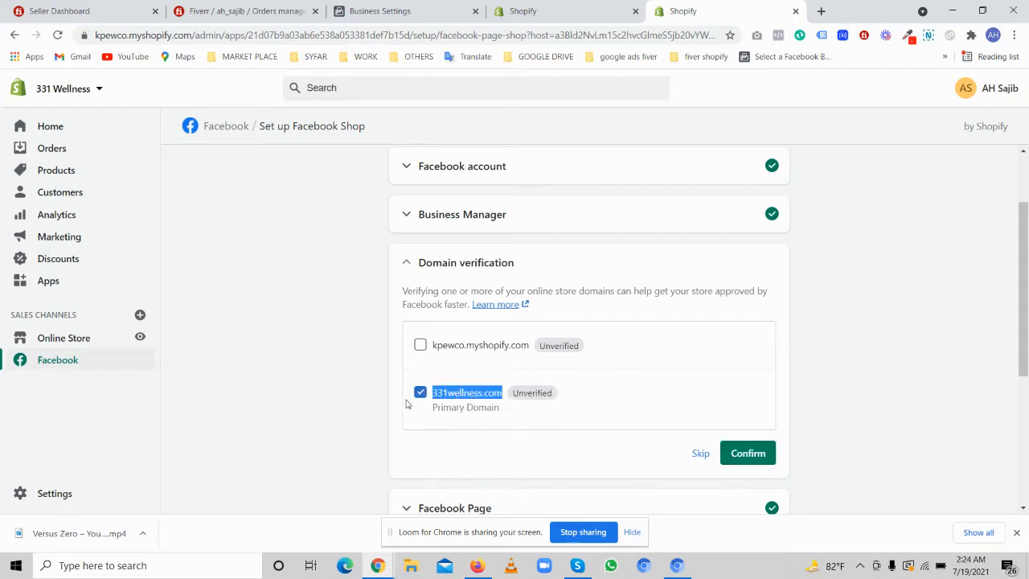
left_click(771, 454)
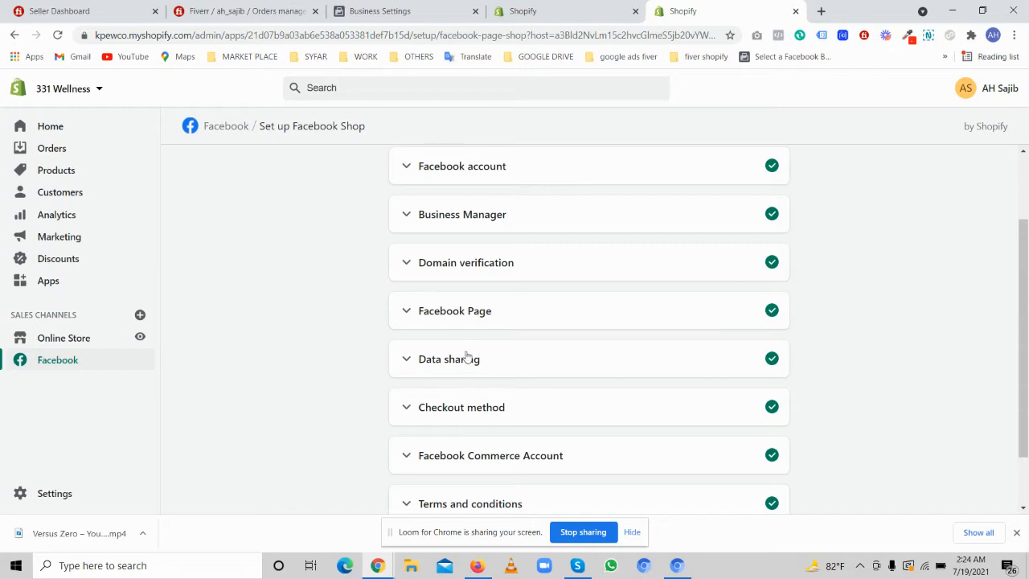
- Change the data sharing level to Maximum for the connected pixel and confirm it
left_click(467, 368)
scroll(663, 356, "down", 3)
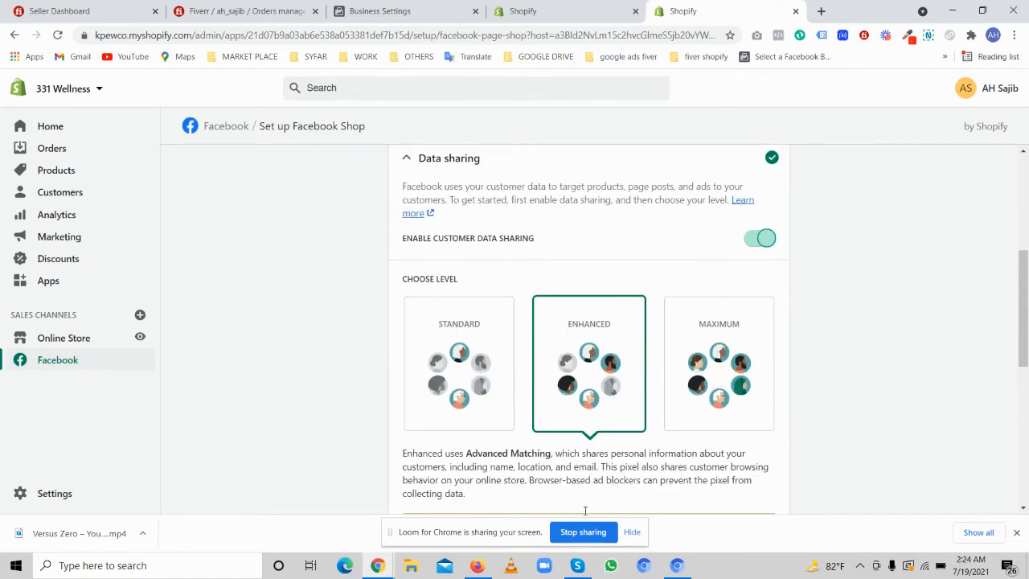
scroll(679, 354, "down", 3)
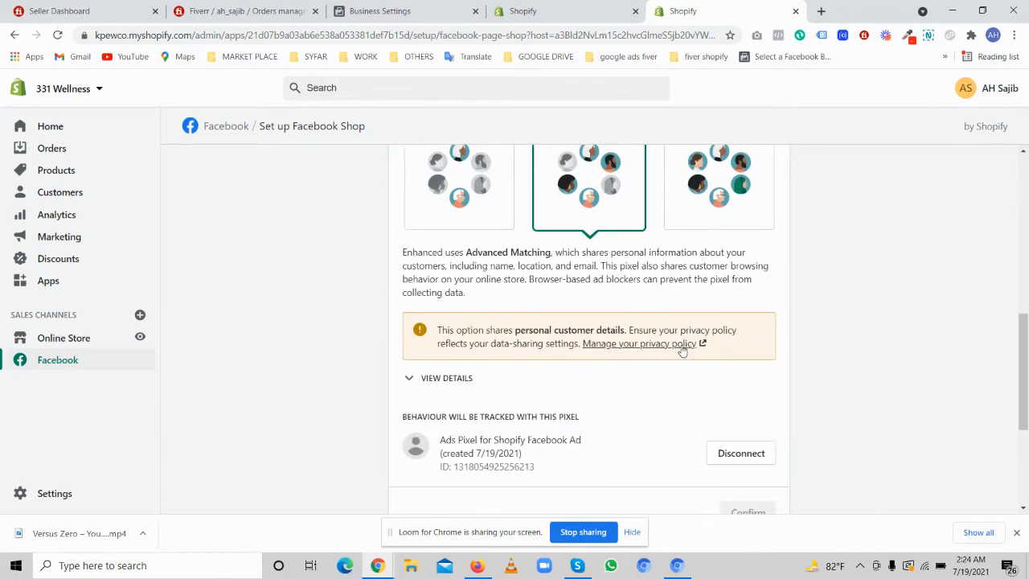
scroll(711, 307, "up", 2)
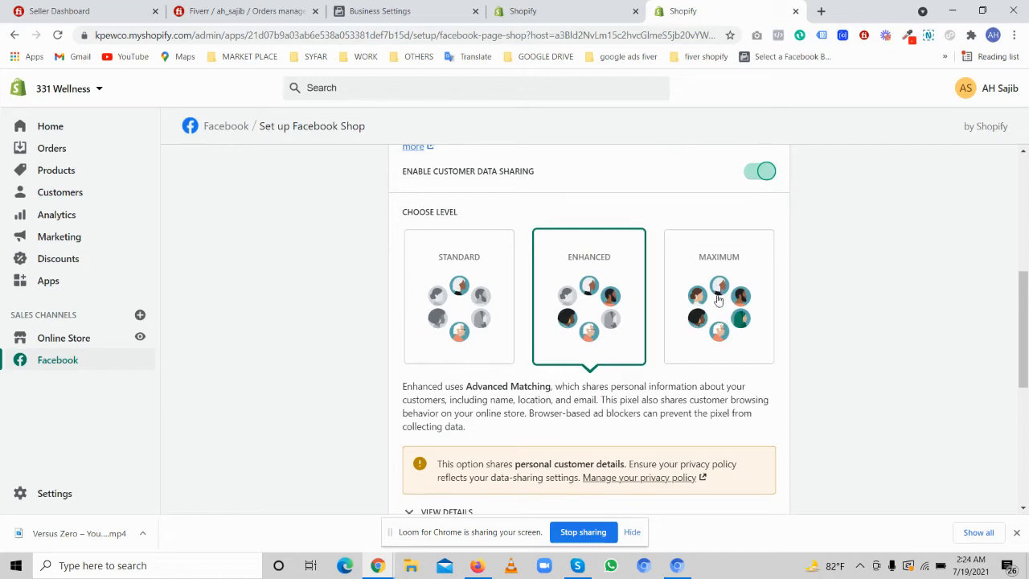
left_click(718, 299)
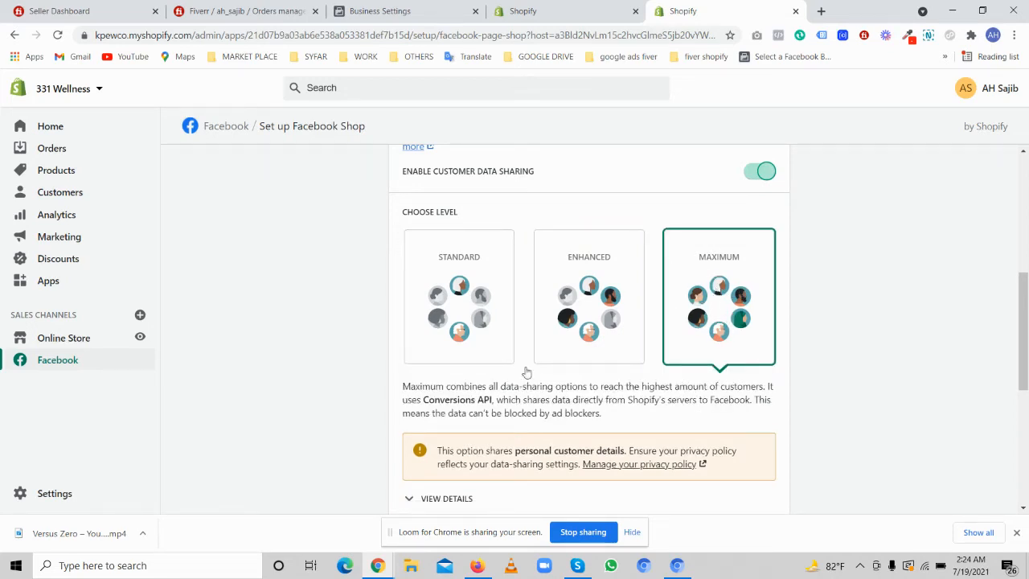
left_click_drag(423, 399, 492, 401)
scroll(700, 268, "down", 5)
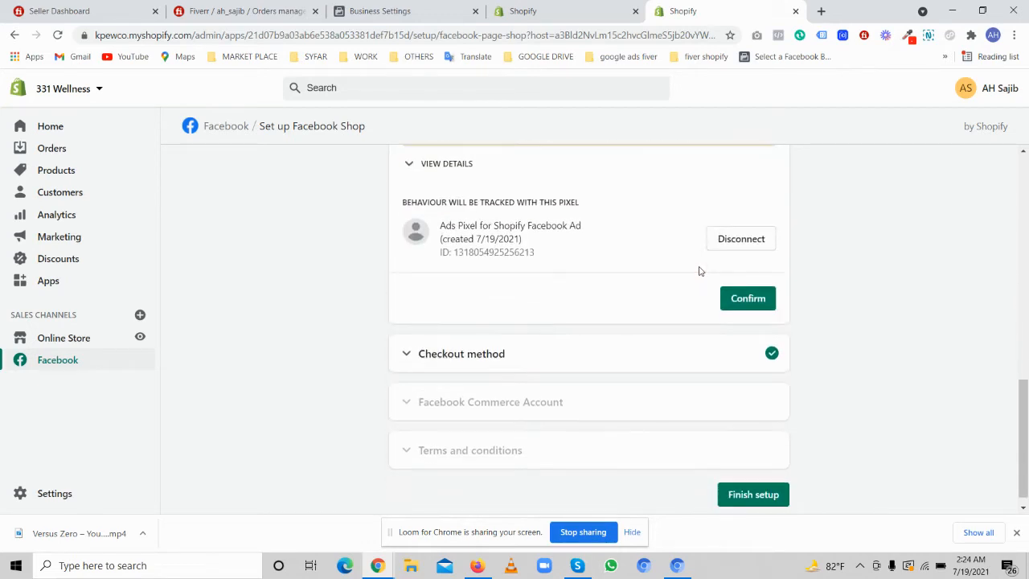
left_click(738, 283)
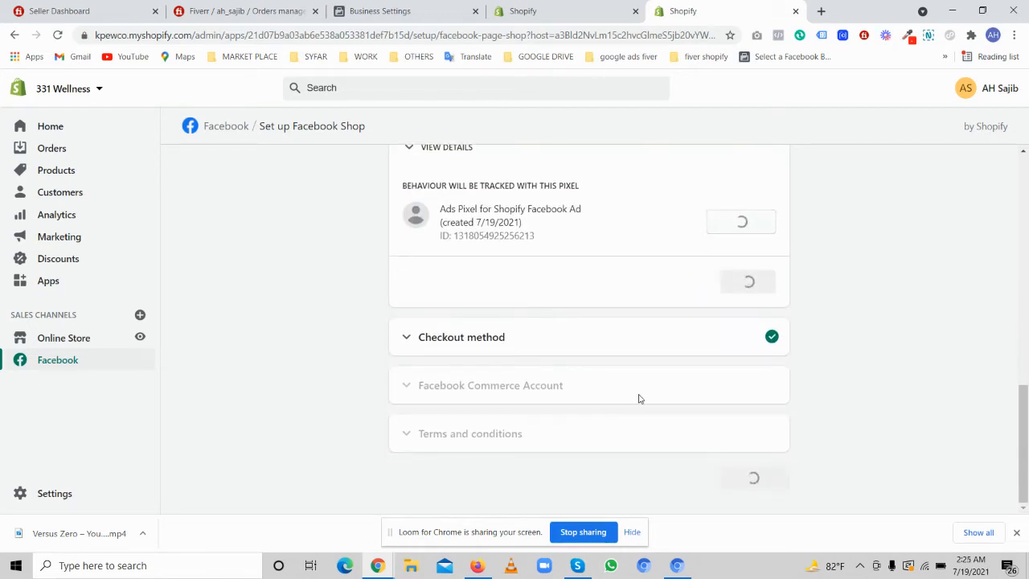
- Review the completed setup sections and finish the Facebook Shop setup
scroll(673, 336, "up", 3)
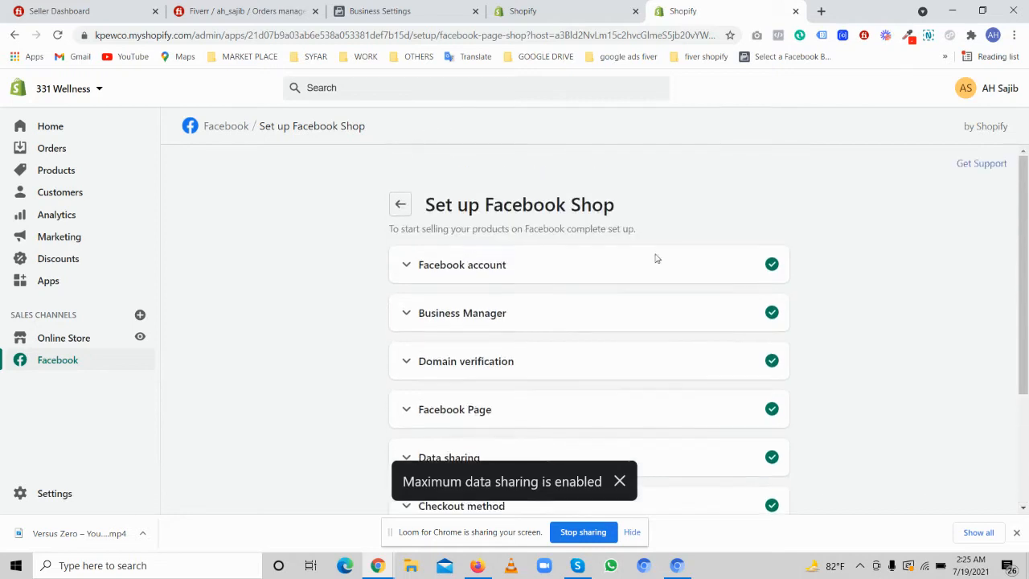
scroll(658, 261, "down", 3)
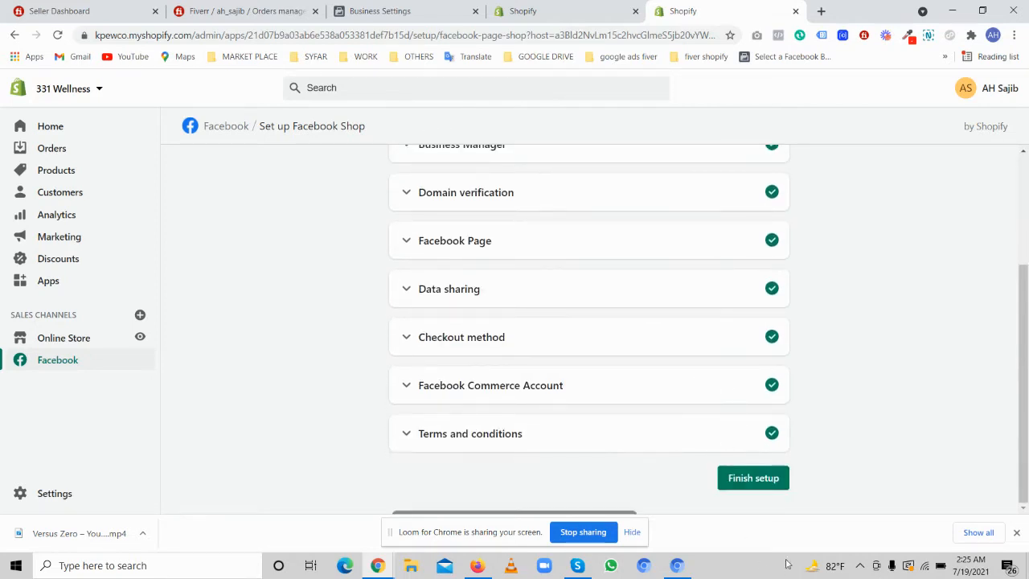
left_click(742, 487)
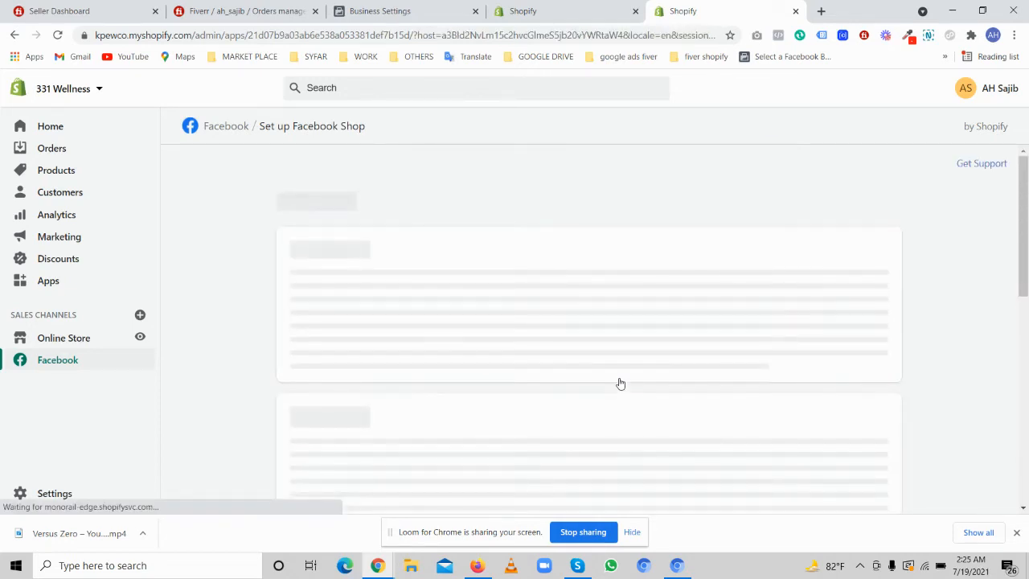
- Reload the Facebook business settings and check the business's Commerce accounts and Pixels
left_click(395, 8)
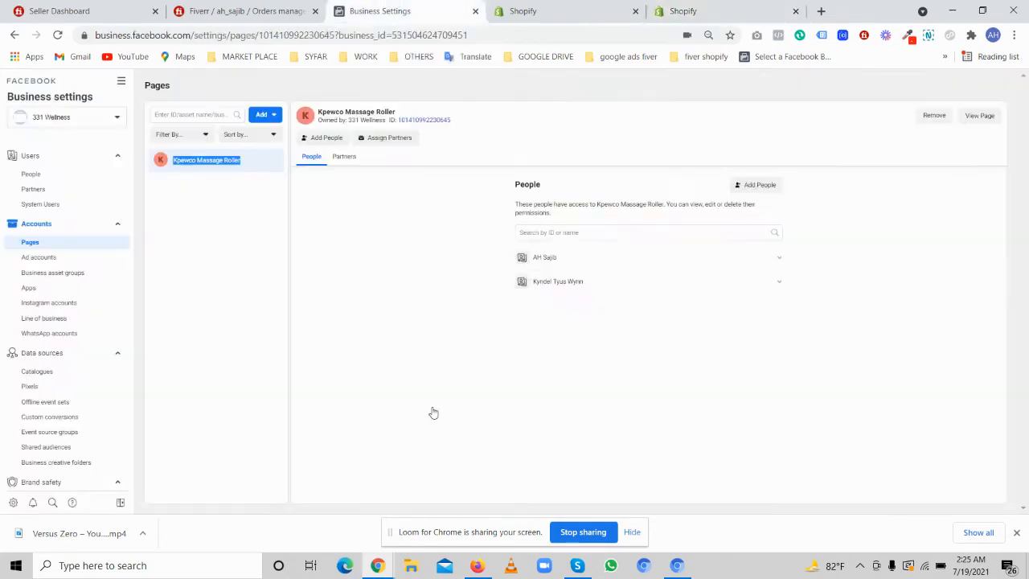
left_click(244, 320)
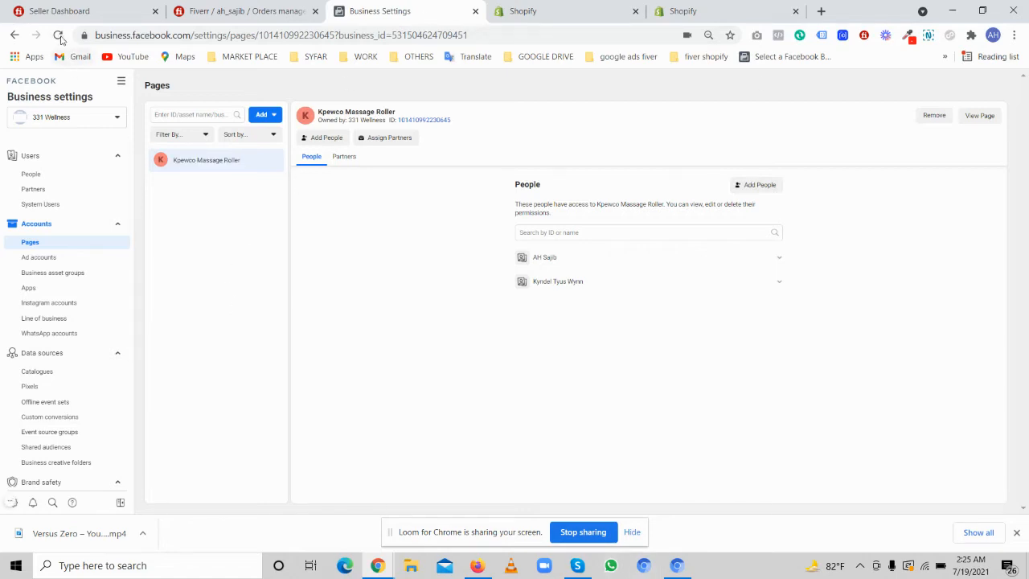
left_click(58, 35)
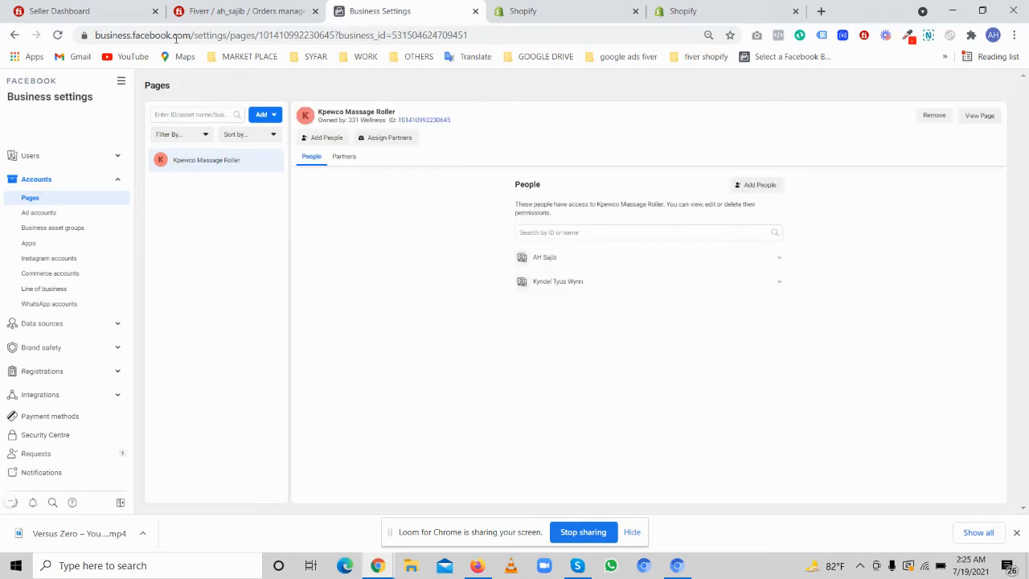
left_click(64, 278)
left_click(53, 325)
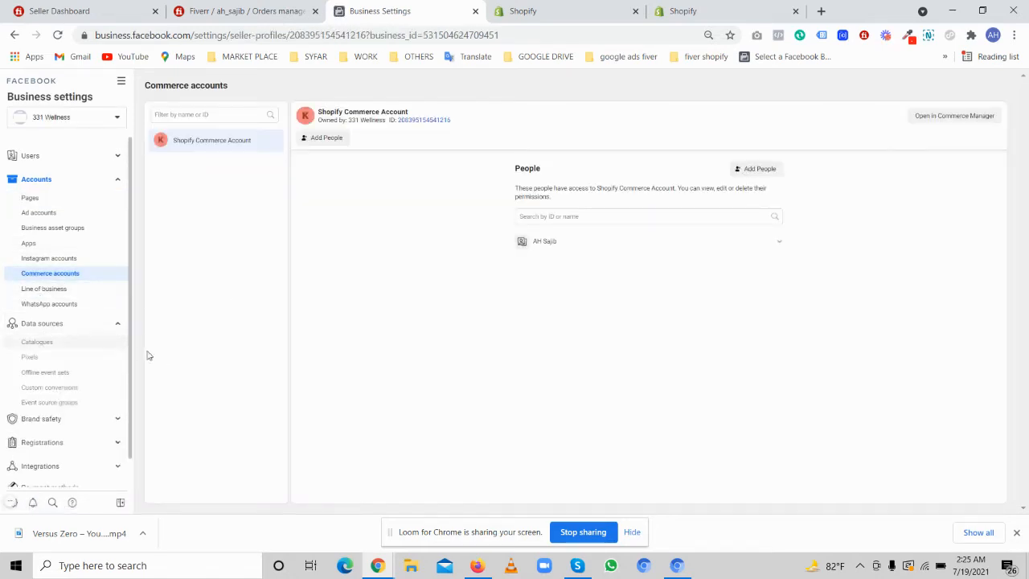
left_click(90, 357)
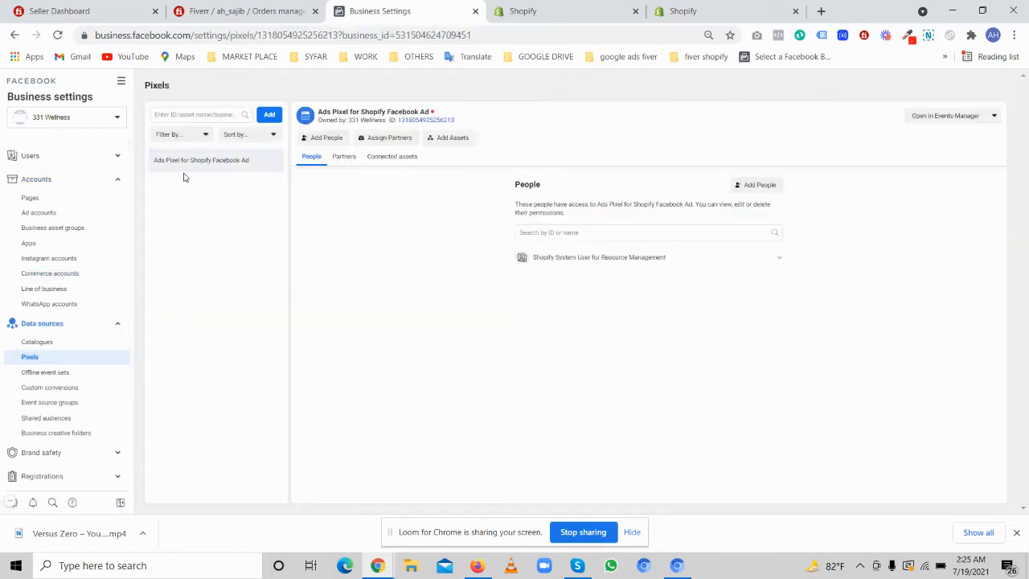
- Check the business's product catalogue and the verification status of the 331wellness.com domain in the business settings
left_click(69, 344)
left_click_drag(235, 164, 153, 164)
scroll(112, 312, "down", 3)
left_click(37, 320)
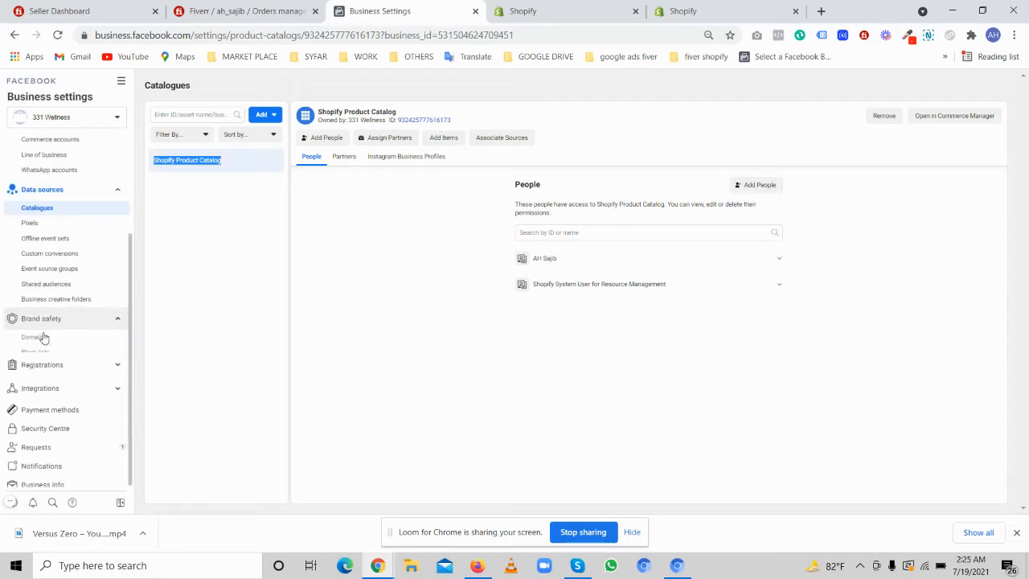
left_click(34, 340)
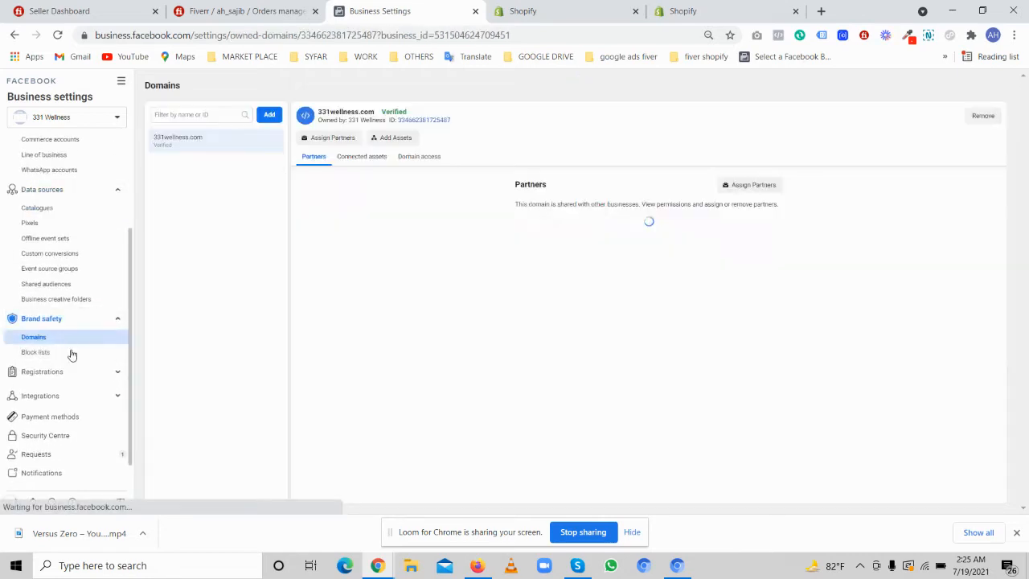
left_click_drag(234, 144, 152, 142)
left_click(215, 197)
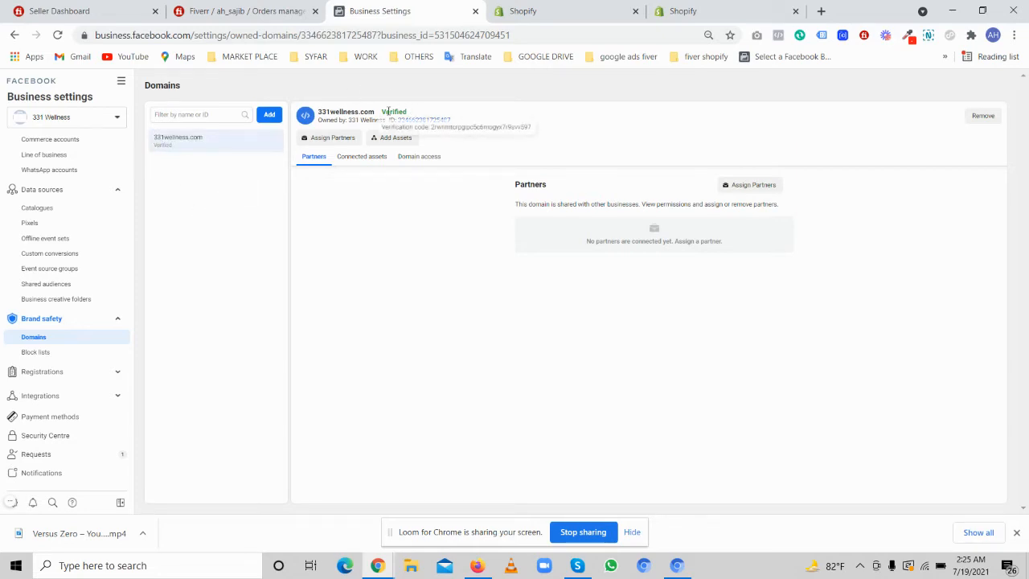
- Open the Shopify Commerce Account in Commerce Manager and read its account review notice
scroll(104, 338, "up", 3)
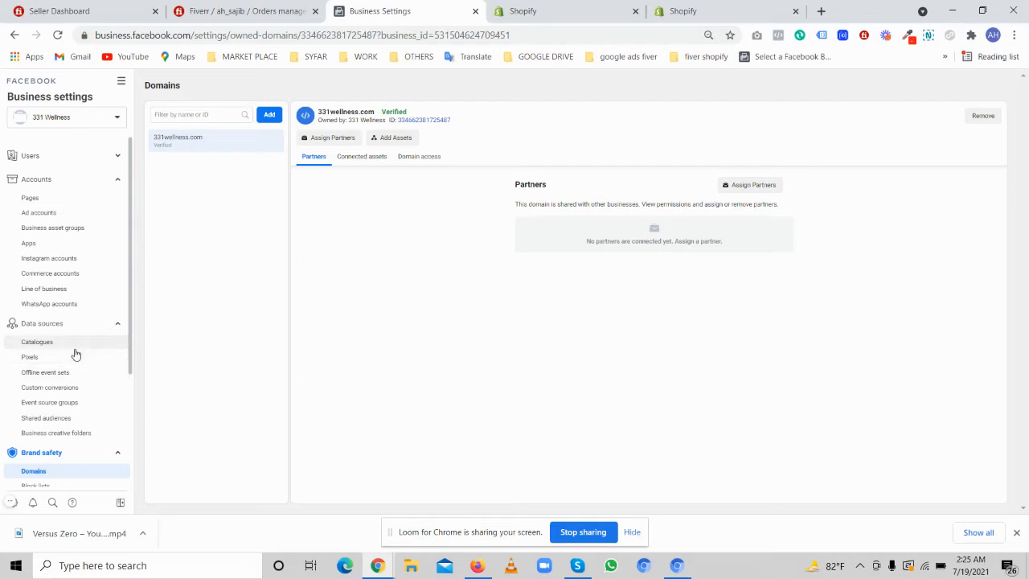
left_click(86, 275)
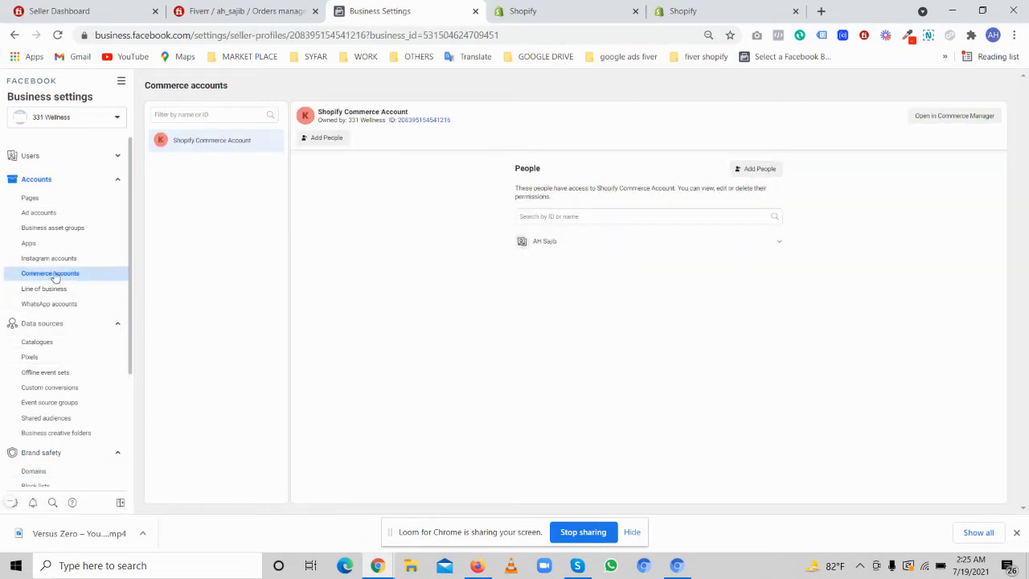
left_click(955, 116)
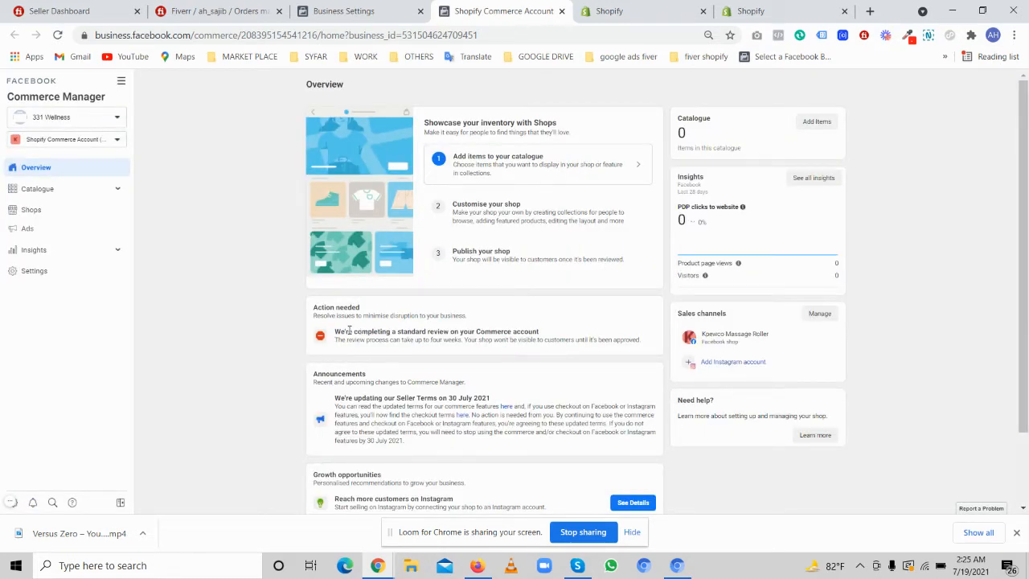
left_click_drag(349, 331, 450, 327)
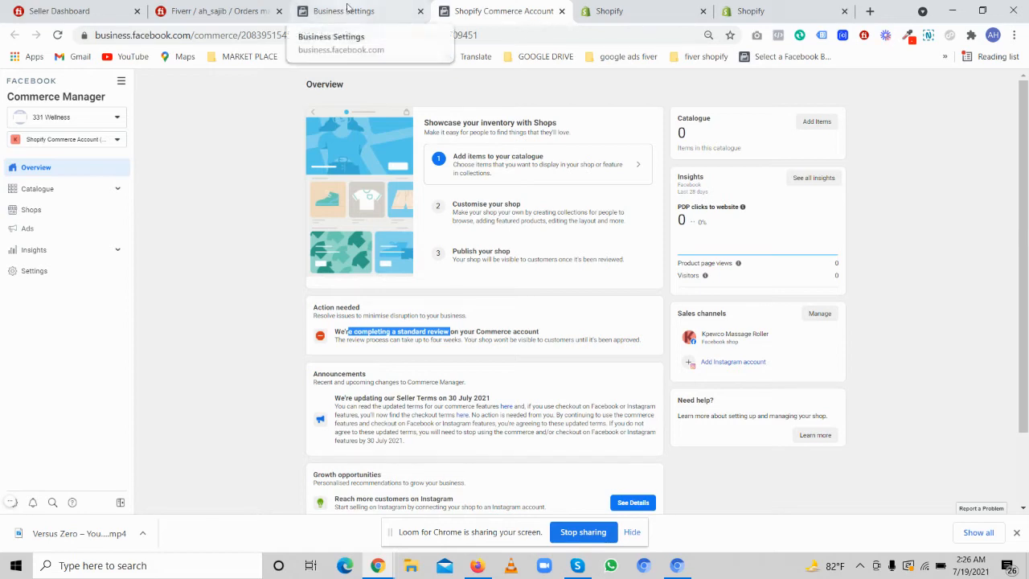
- Check the business's pixel, open the 331 Wellness online store in a new tab and inspect it with Facebook Pixel Helper
left_click(317, 11)
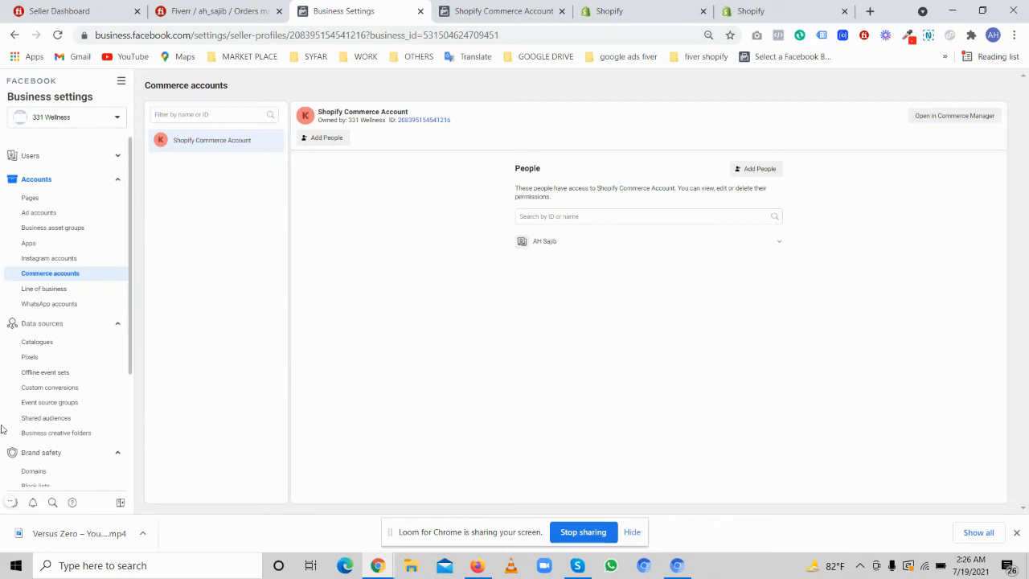
left_click(45, 359)
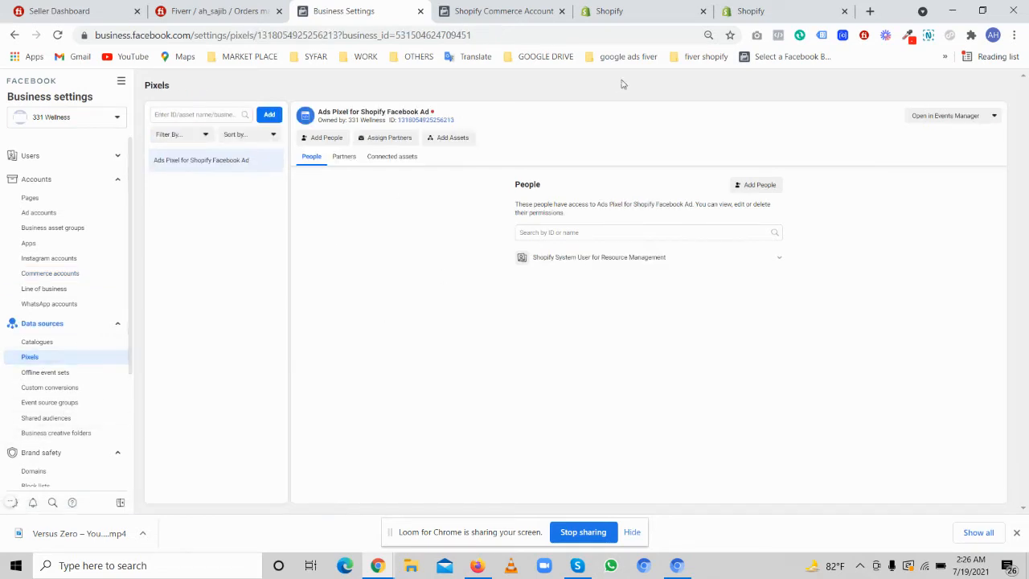
left_click(635, 11)
right_click(141, 341)
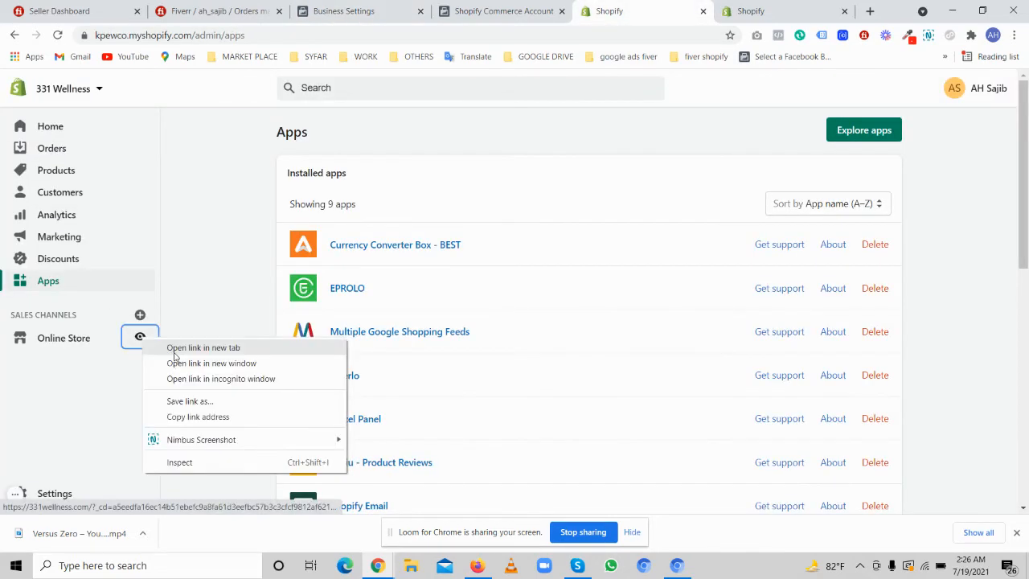
left_click(201, 347)
left_click(655, 10)
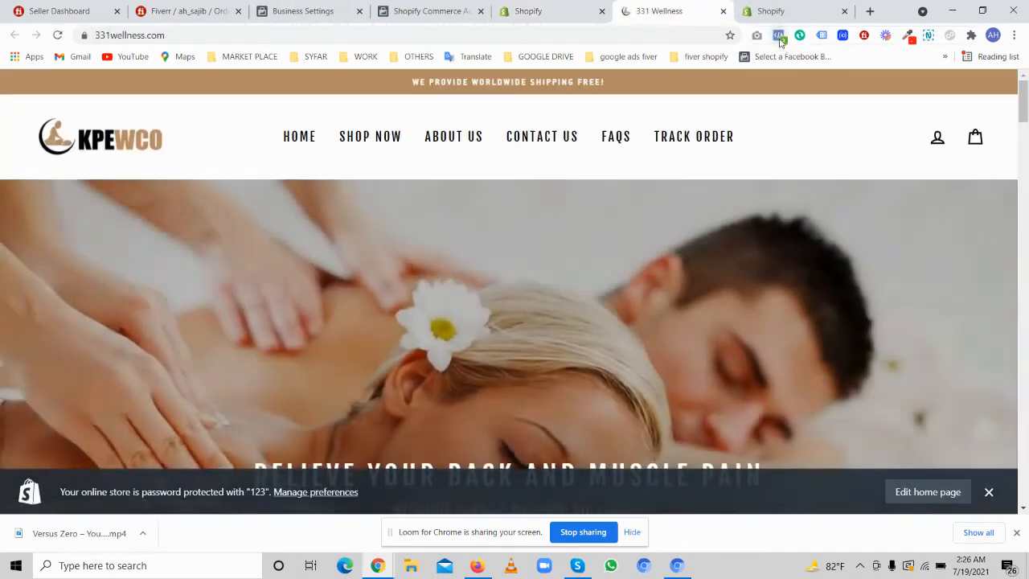
left_click(778, 36)
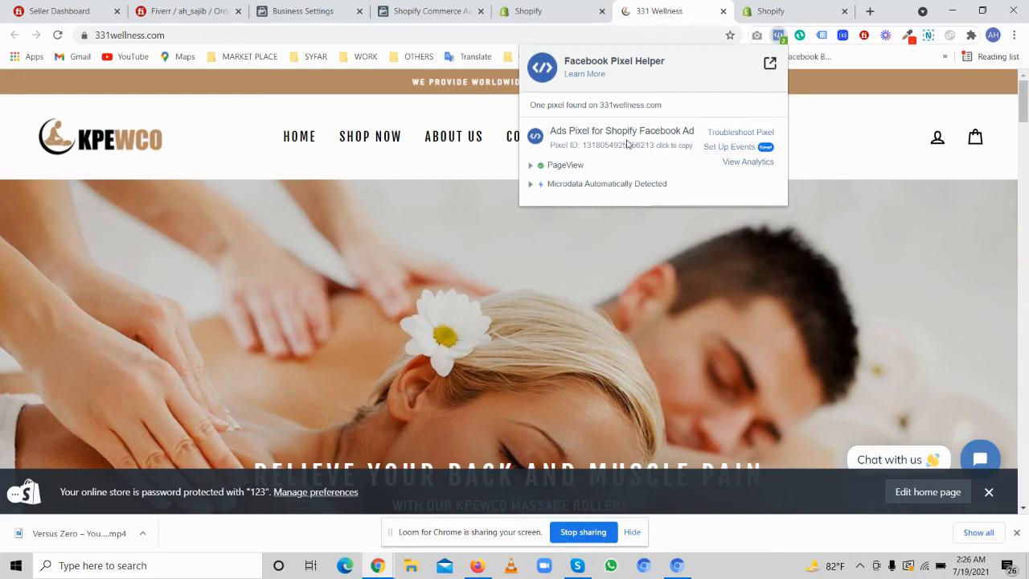
- Open the Shopify ads pixel in Events Manager and start editing the aggregated web event configuration for 331wellness.com
left_click(322, 10)
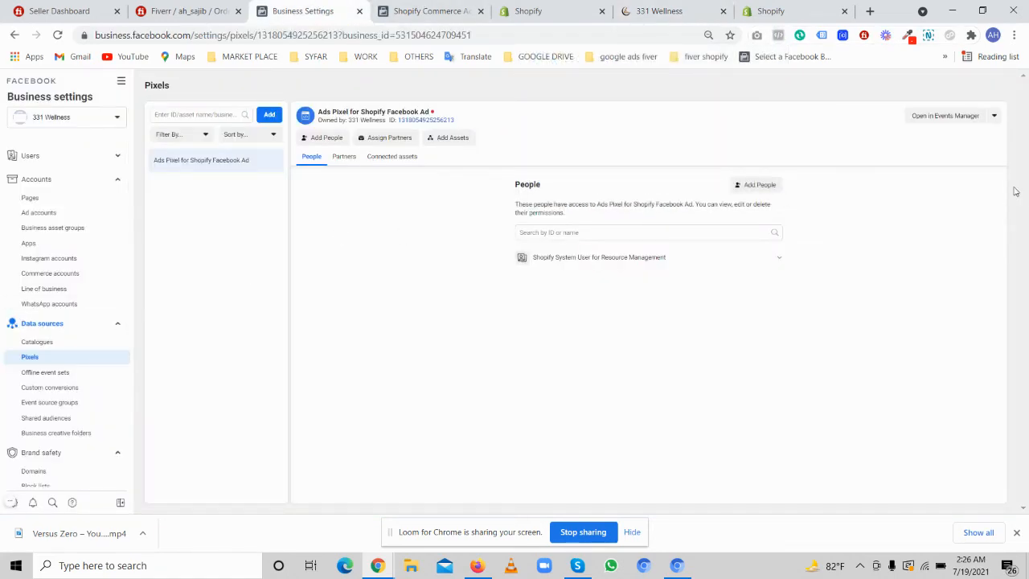
left_click(926, 126)
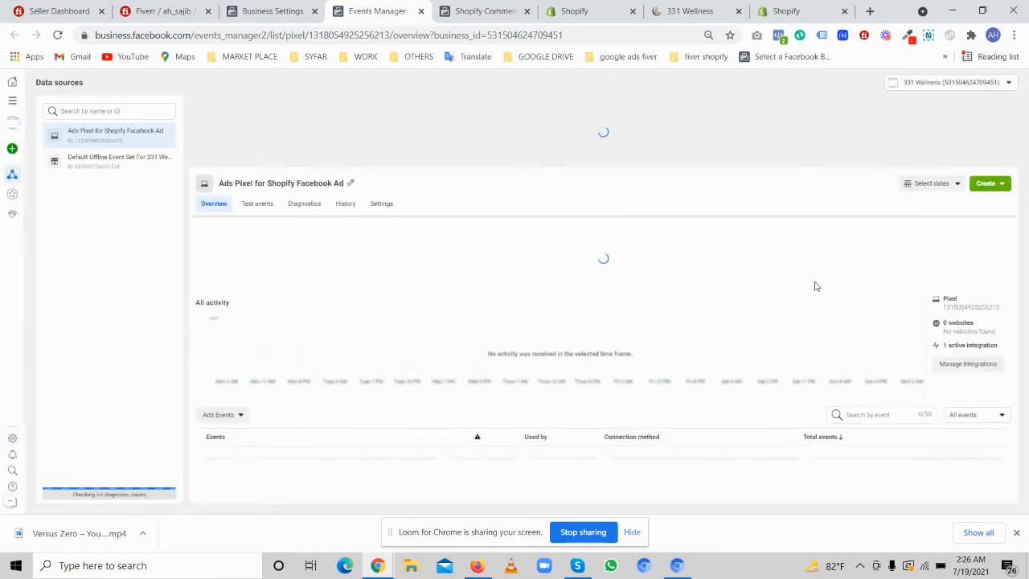
left_click(312, 371)
scroll(482, 402, "down", 1)
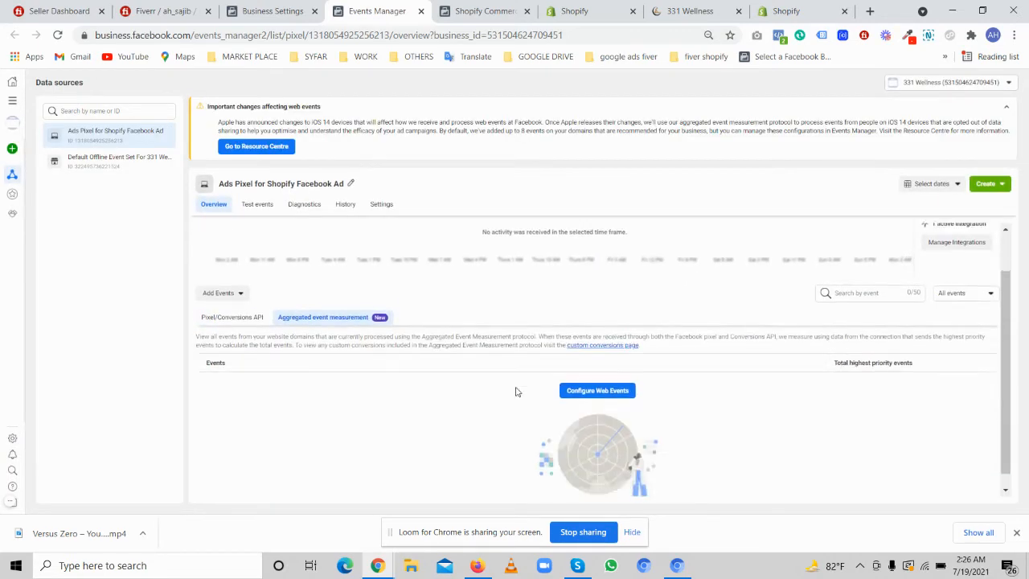
left_click(597, 391)
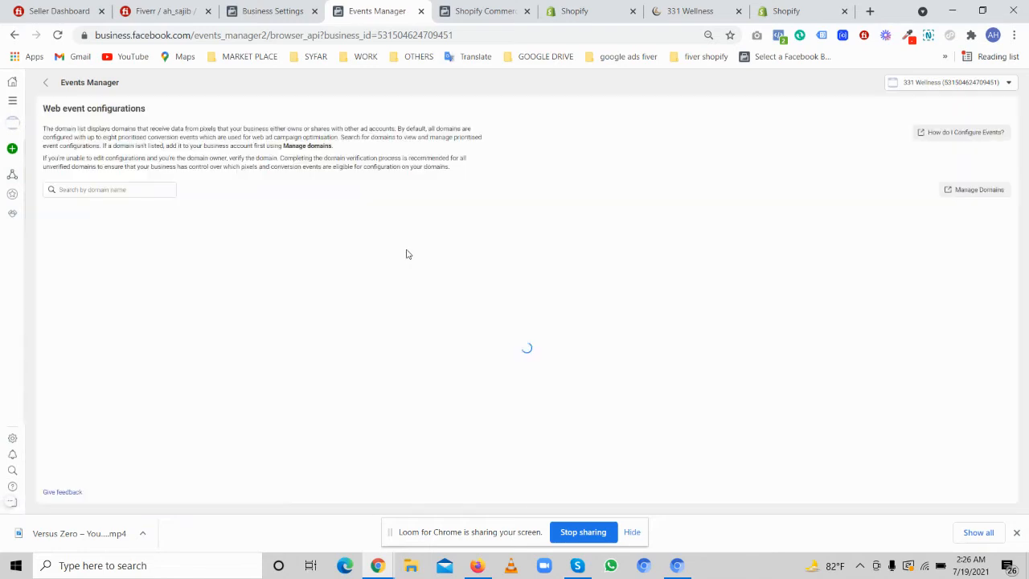
left_click(376, 244)
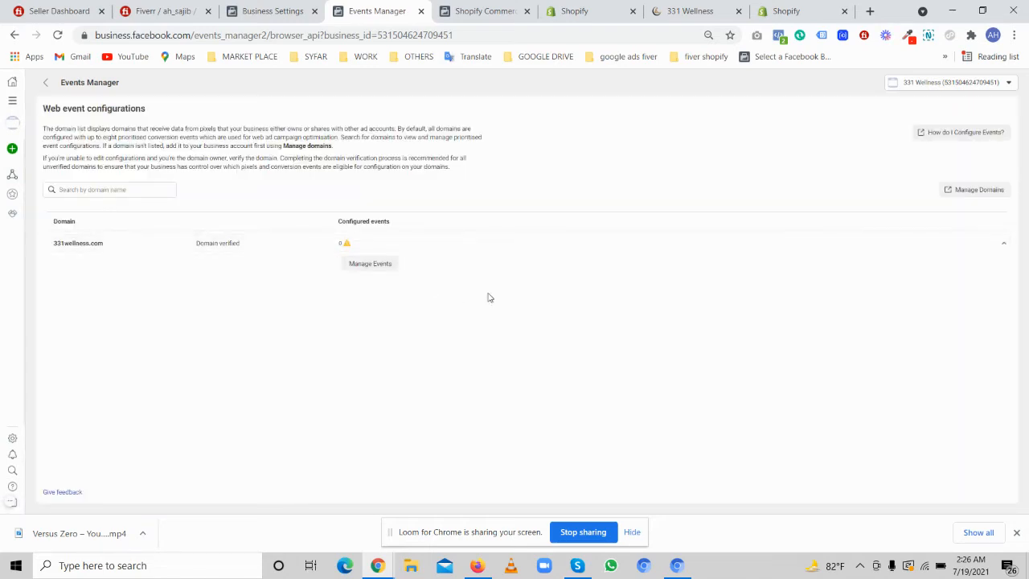
left_click(356, 268)
left_click(629, 266)
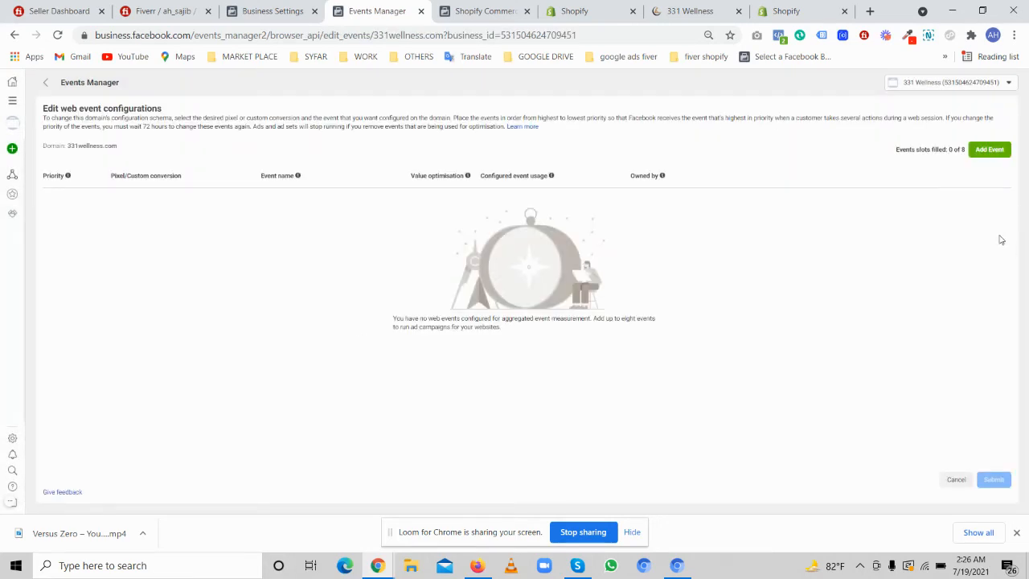
- Add five event slots to the web event configuration for 331wellness.com
left_click(997, 154)
left_click(997, 154)
left_click(997, 154)
left_click(997, 154)
left_click(997, 154)
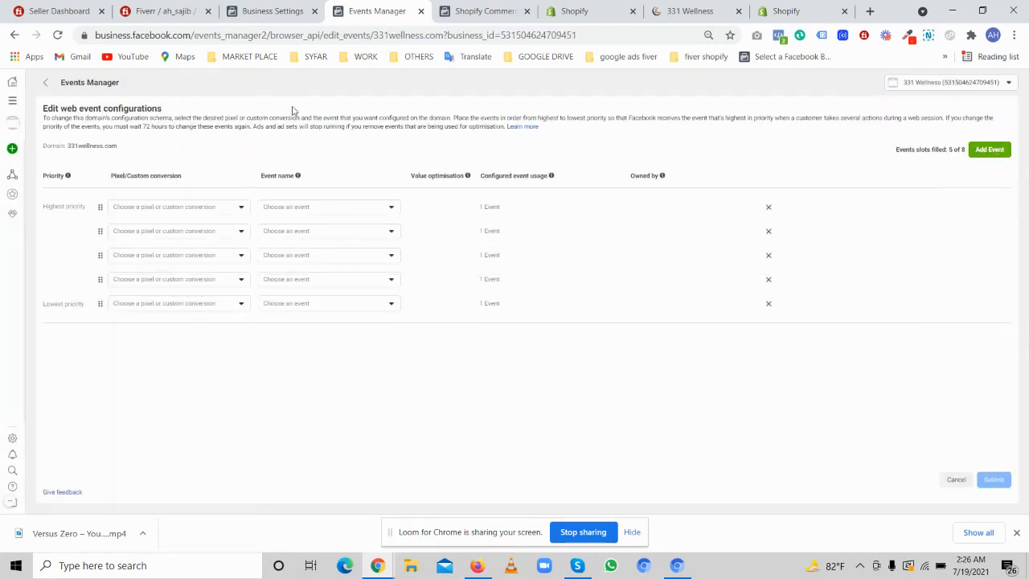
- Assign the pixel Ads Pixel for Shopify Facebook Ad to all five event slots
left_click(222, 206)
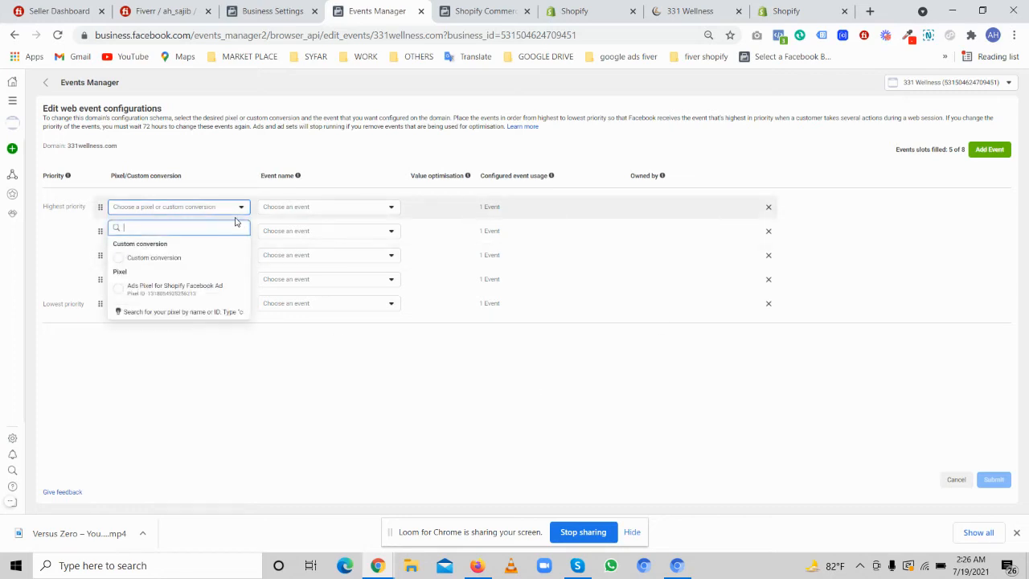
left_click(170, 291)
left_click(177, 234)
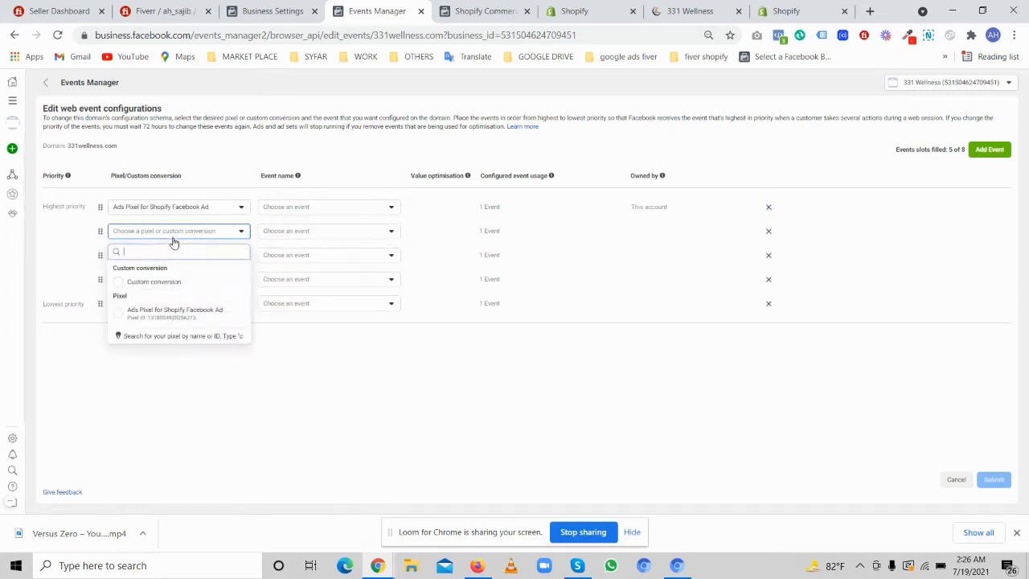
left_click(198, 312)
left_click(207, 257)
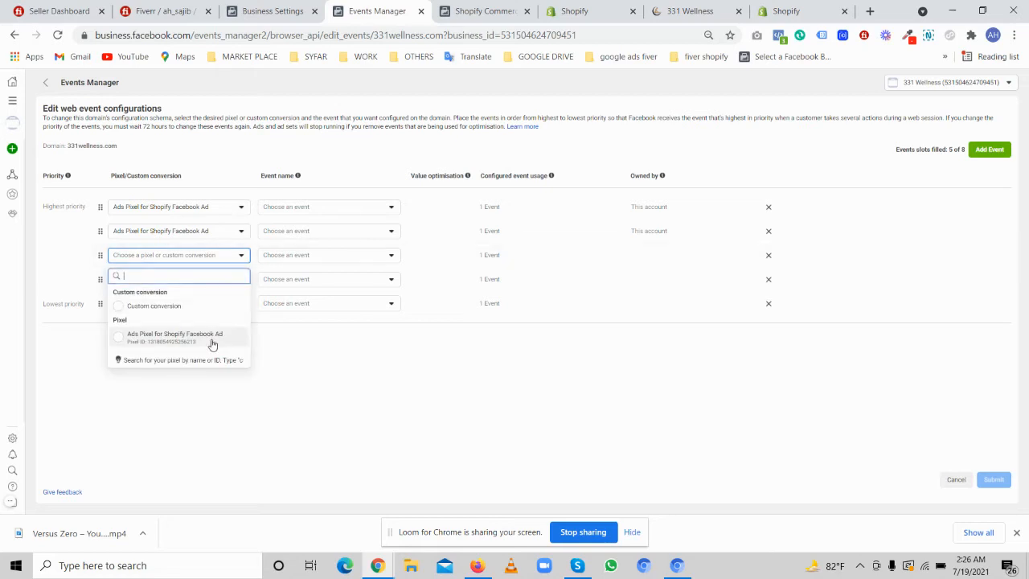
left_click(212, 343)
left_click(219, 280)
left_click(216, 359)
left_click(209, 306)
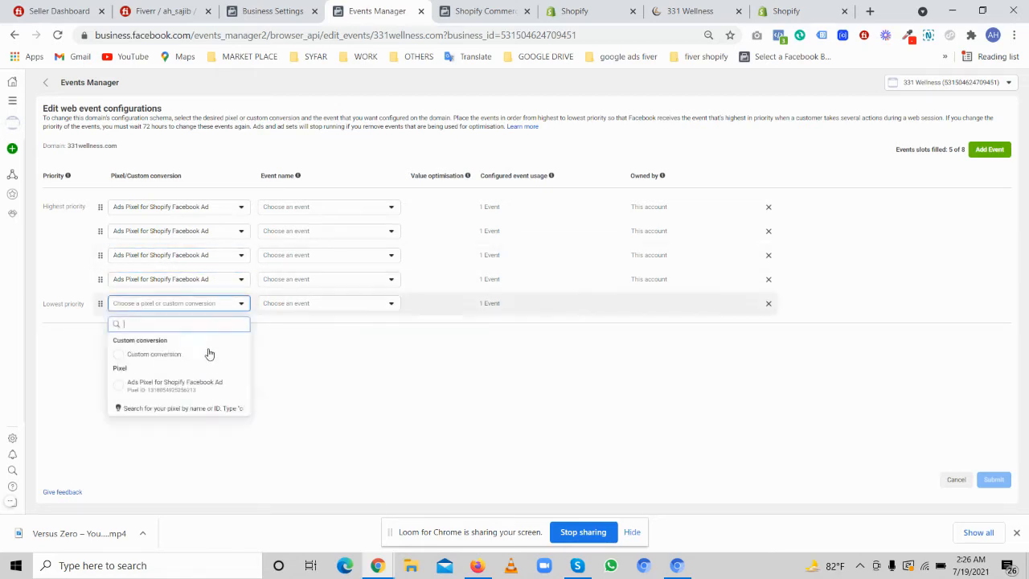
left_click(212, 386)
- Set the highest-priority event to Purchase and the second event to Add payment info
left_click(340, 207)
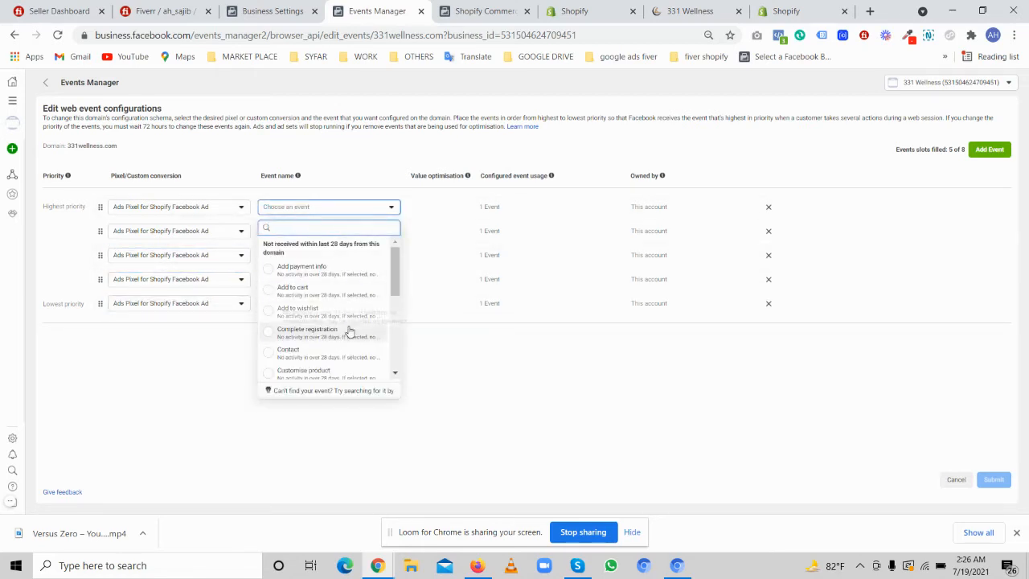
scroll(340, 345, "down", 2)
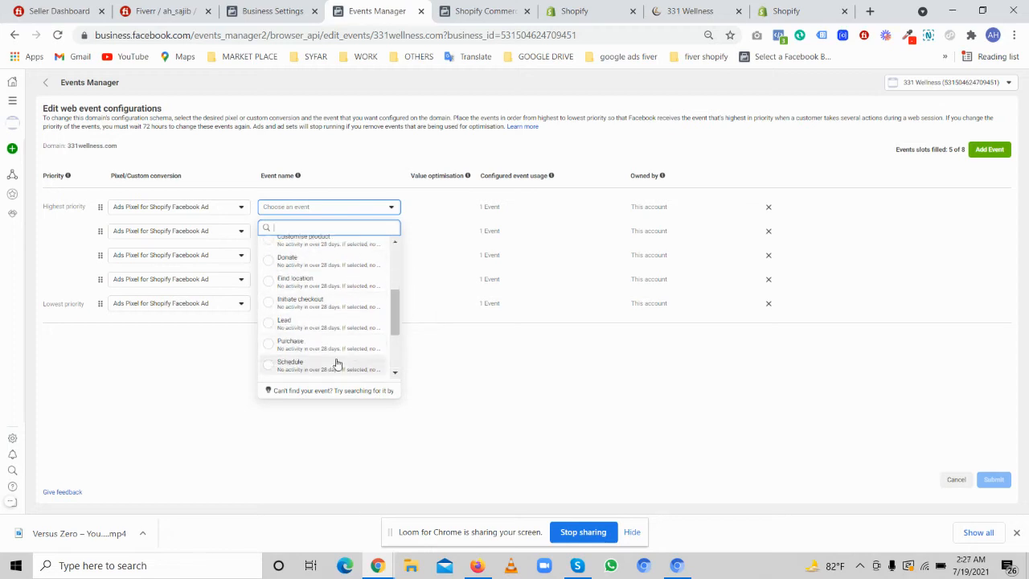
left_click(306, 344)
left_click(295, 232)
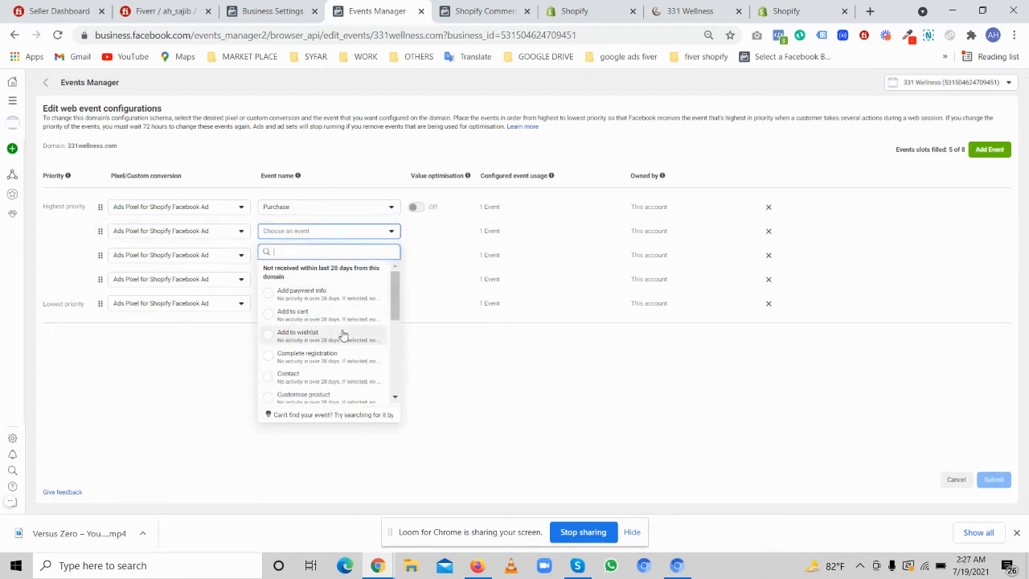
left_click(320, 291)
- Set the third, fourth and fifth priority events to Initiate checkout, Add to cart and View content
left_click(315, 255)
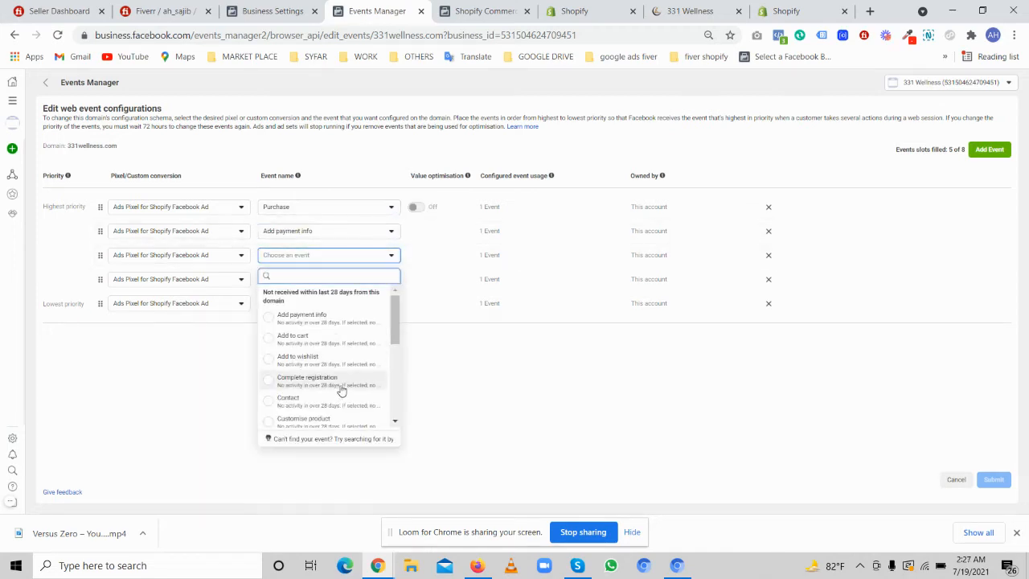
scroll(342, 386, "down", 4)
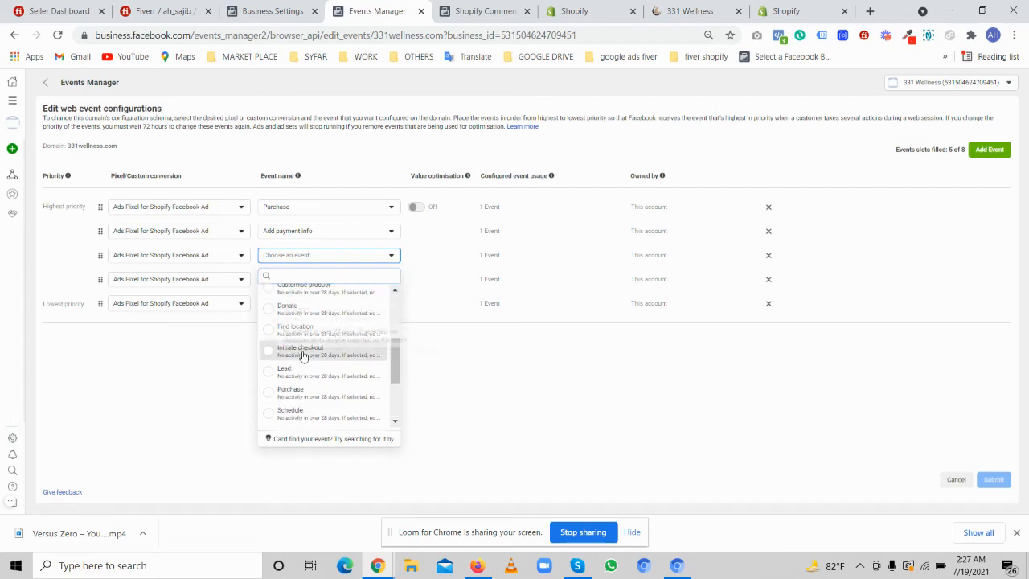
left_click(294, 350)
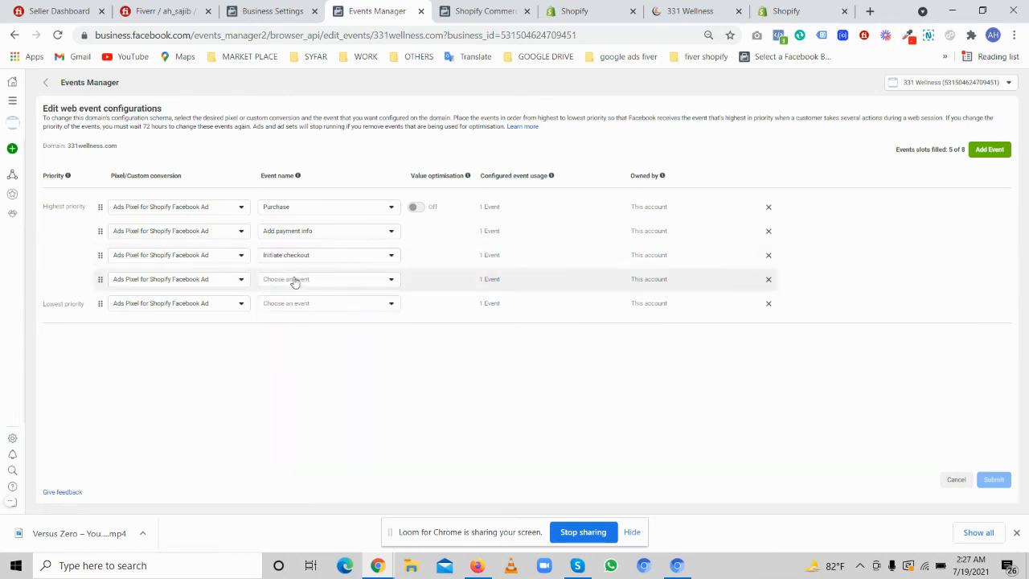
left_click(295, 282)
left_click(312, 359)
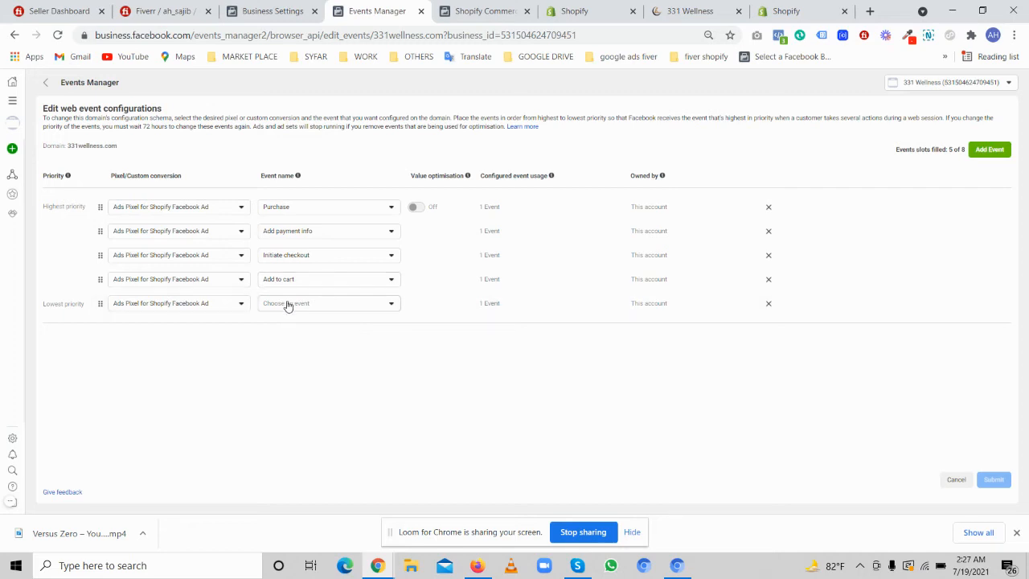
left_click(288, 305)
scroll(327, 410, "down", 5)
left_click(310, 462)
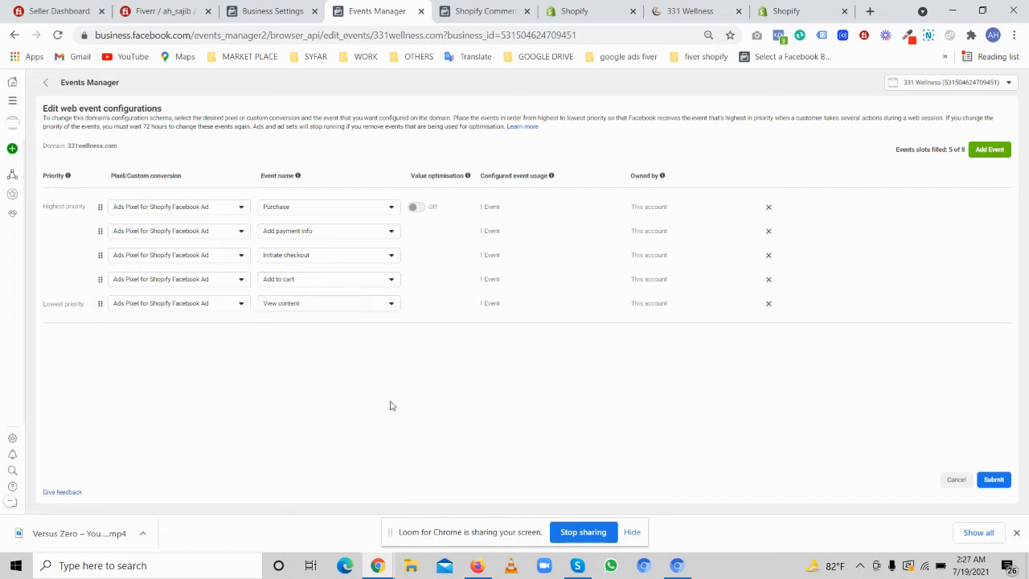
- Add a sixth, lowest-priority event using Ads Pixel for Shopify Facebook Ad and set it to Search
left_click(989, 150)
left_click(179, 327)
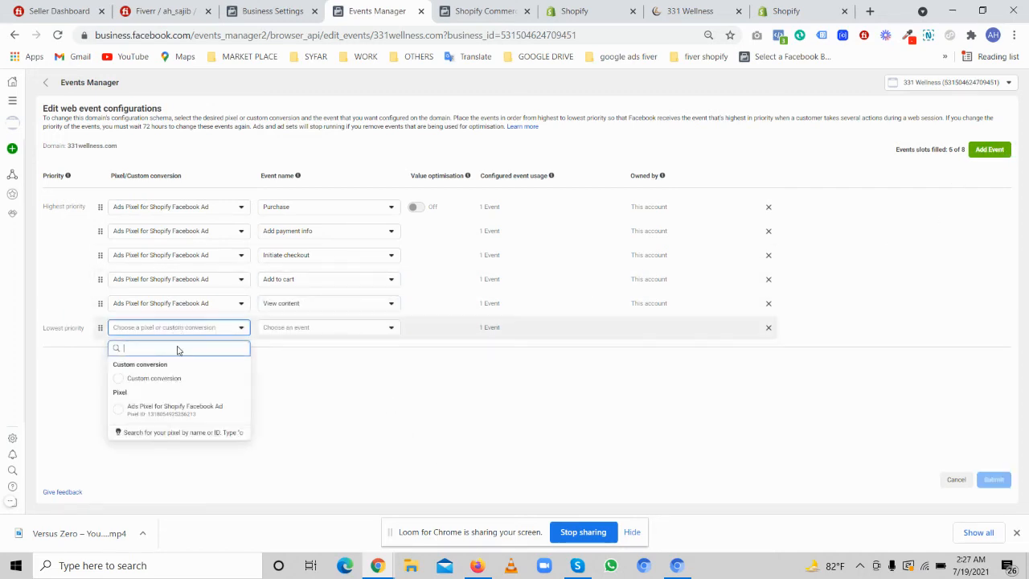
left_click(153, 409)
left_click(326, 335)
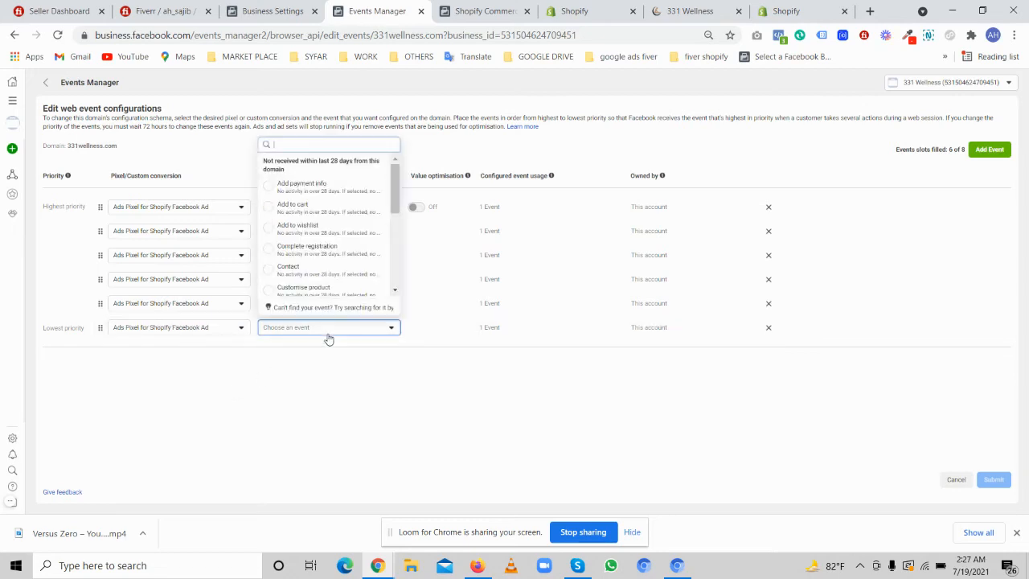
scroll(337, 245, "down", 6)
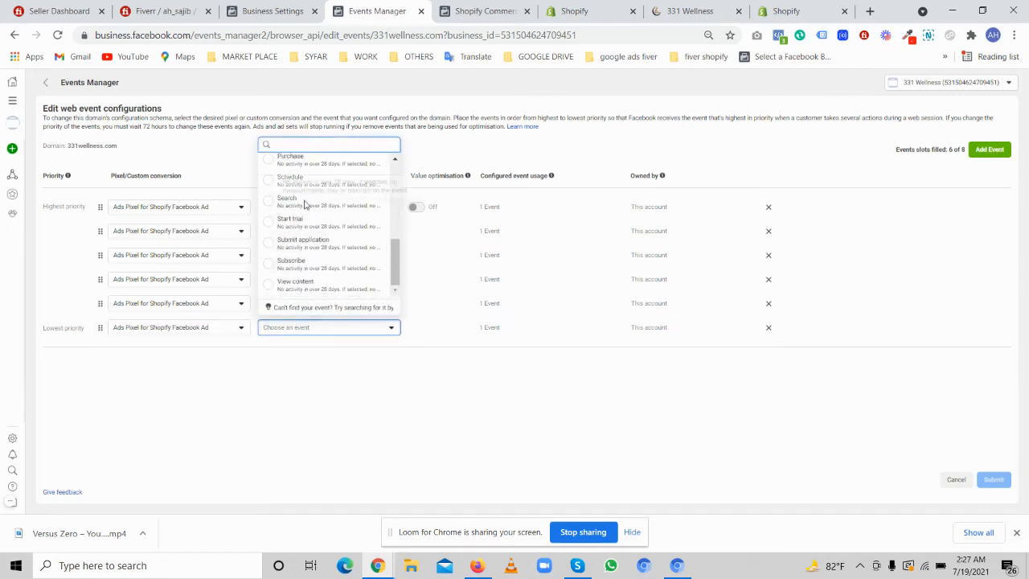
left_click(304, 201)
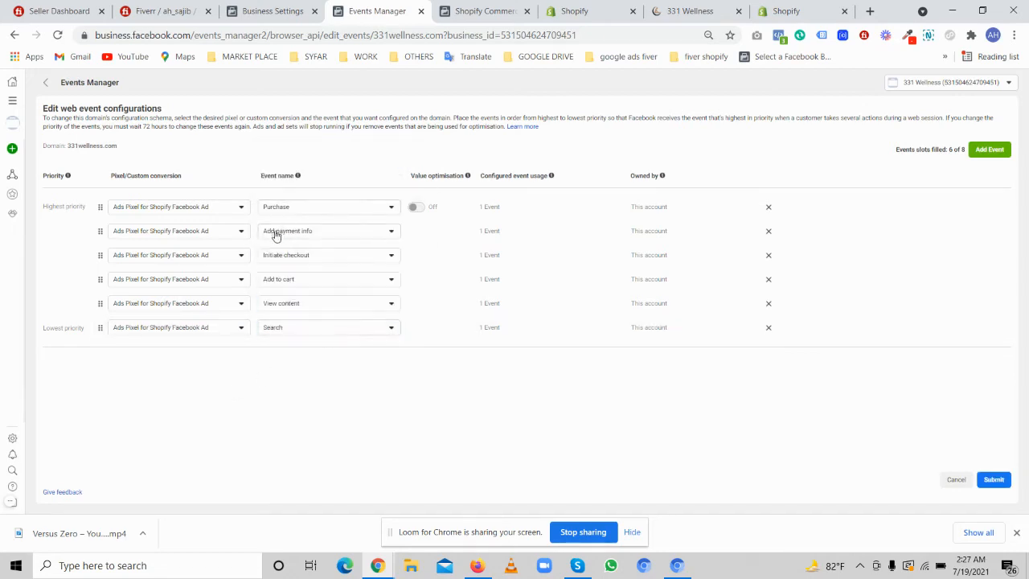
- Submit and confirm the six prioritised event configurations for 331wellness.com, and return to the pixel's overview
left_click(994, 480)
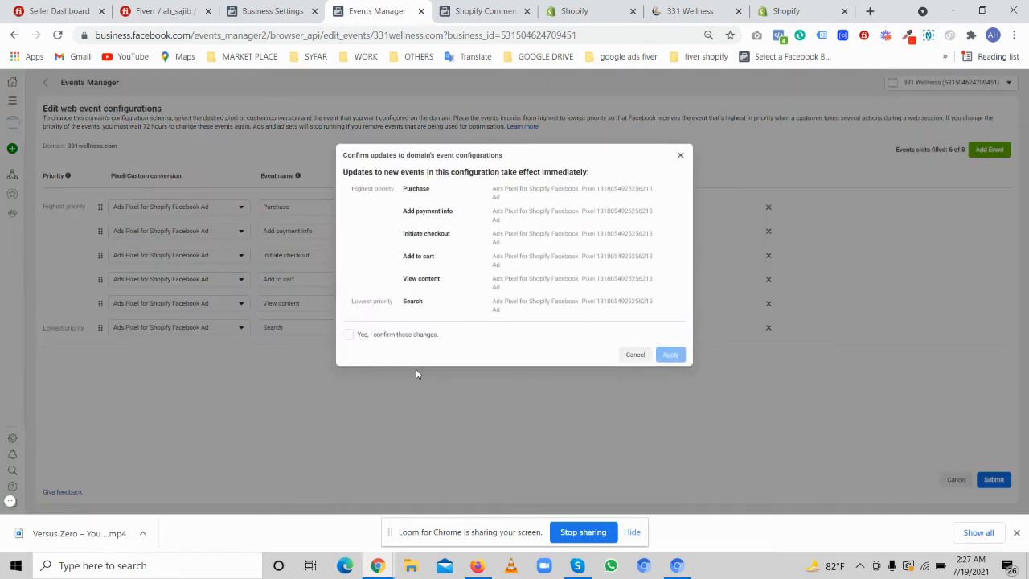
left_click(413, 334)
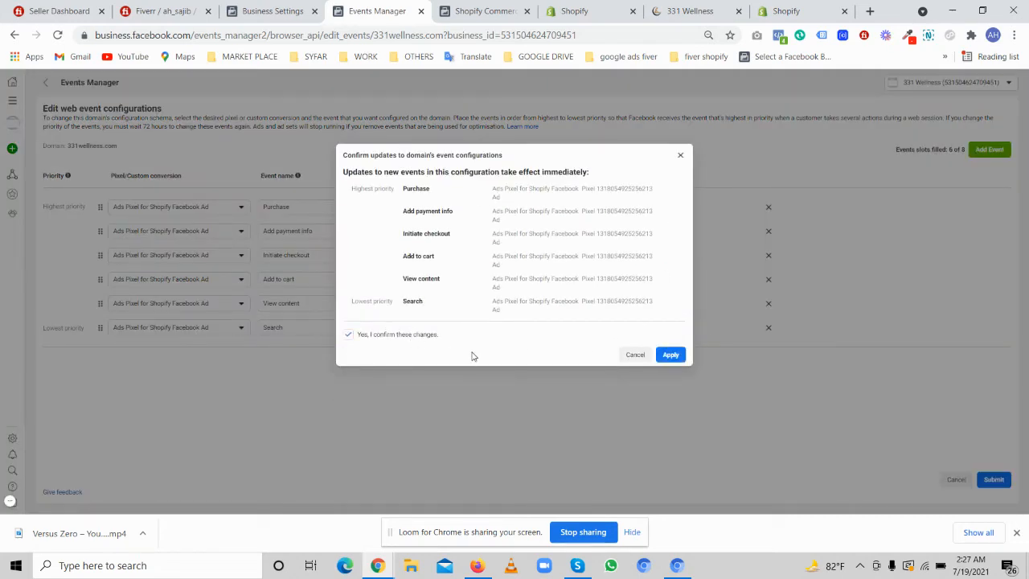
left_click(684, 354)
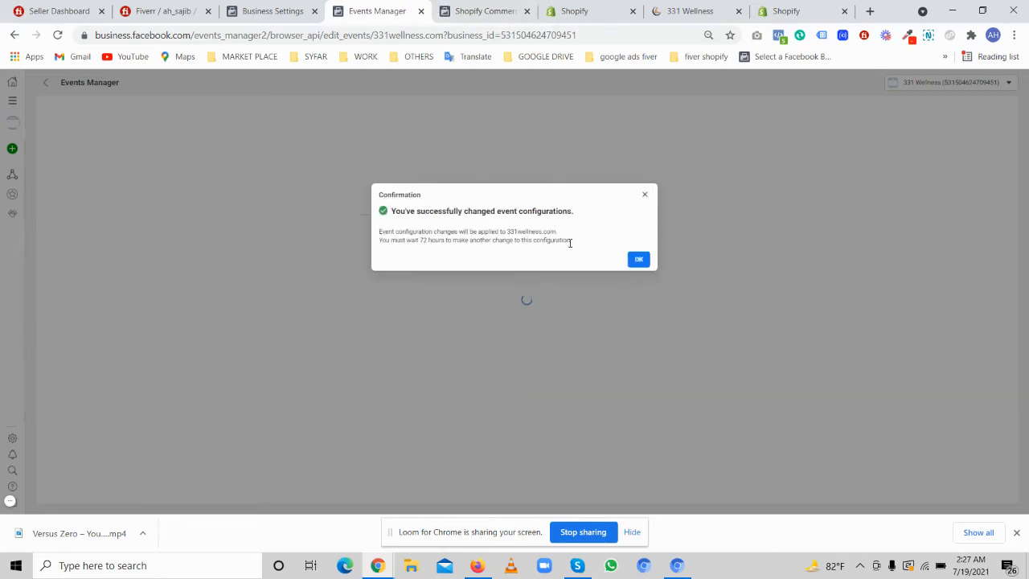
left_click(639, 260)
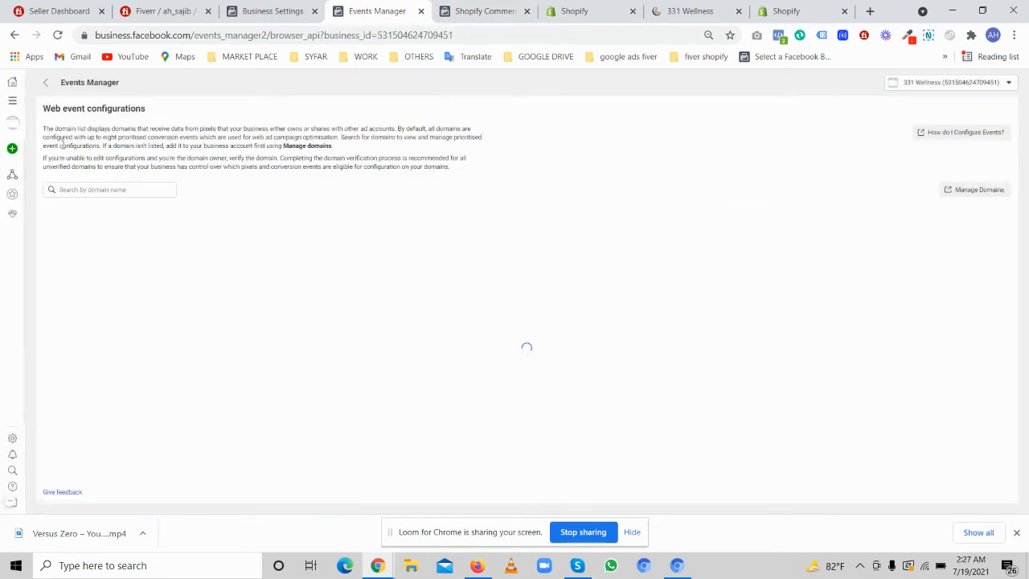
left_click(45, 82)
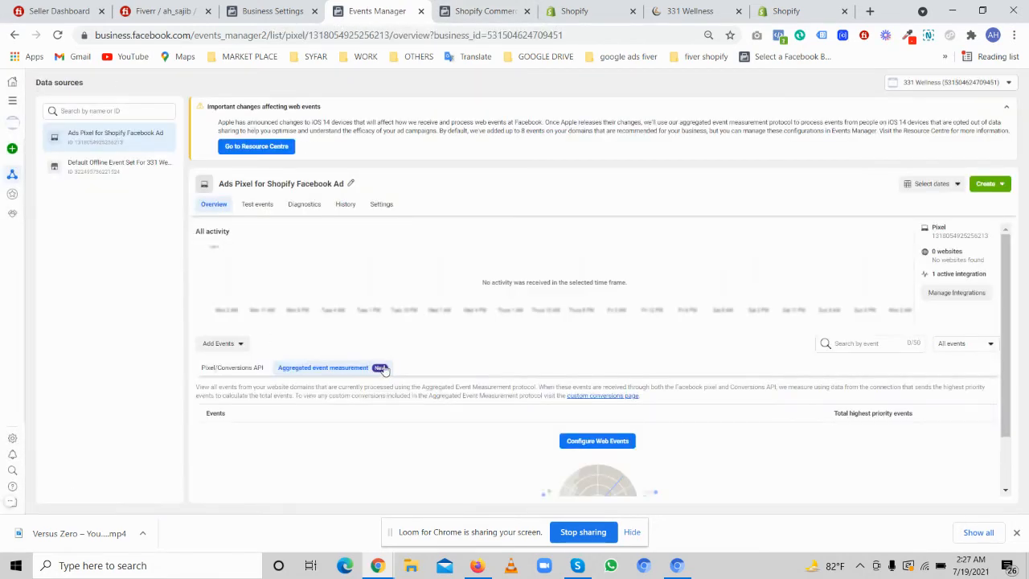
left_click(656, 13)
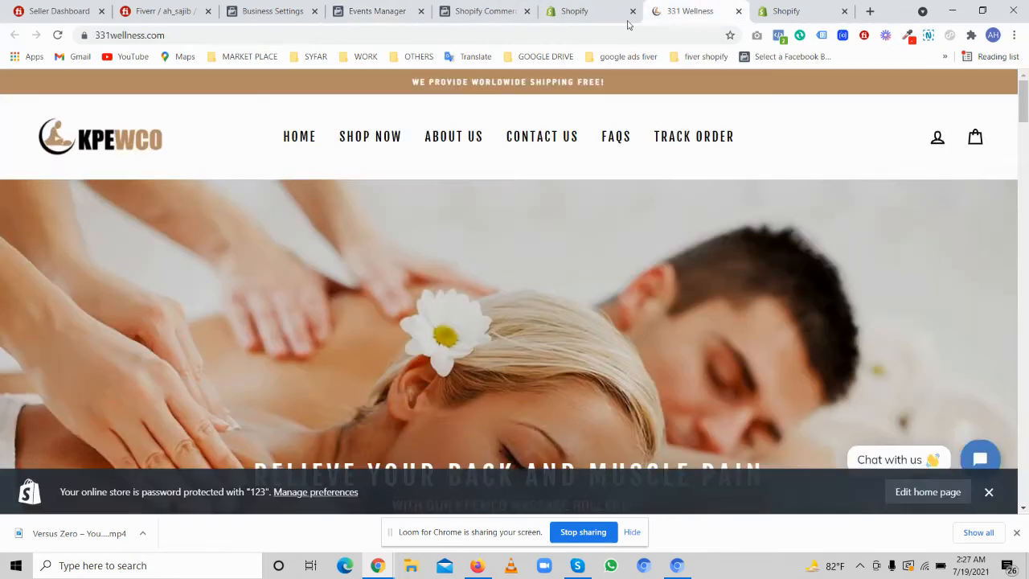
left_click(219, 35)
key("ctrl+c")
left_click(474, 11)
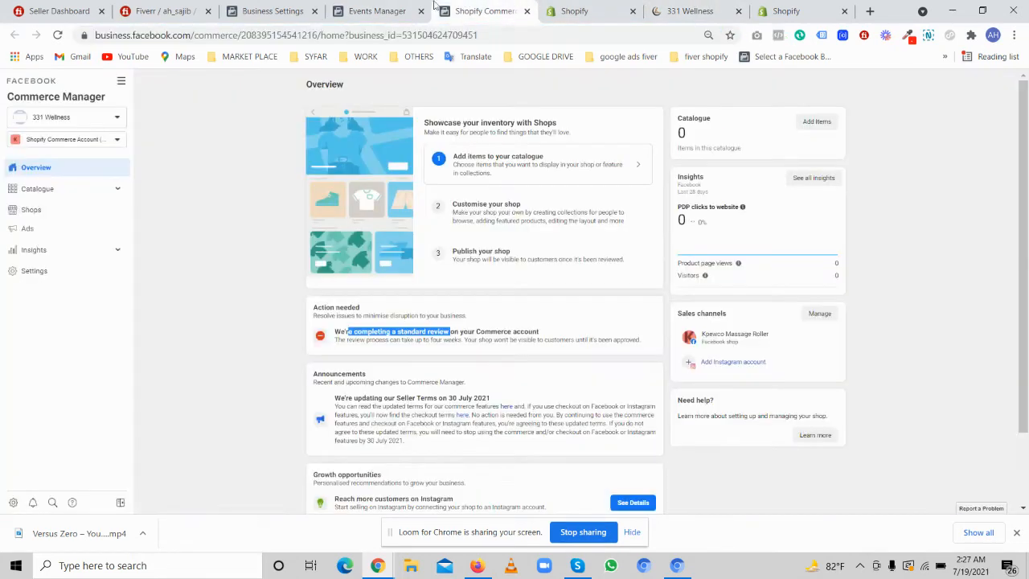
left_click(398, 11)
left_click(257, 205)
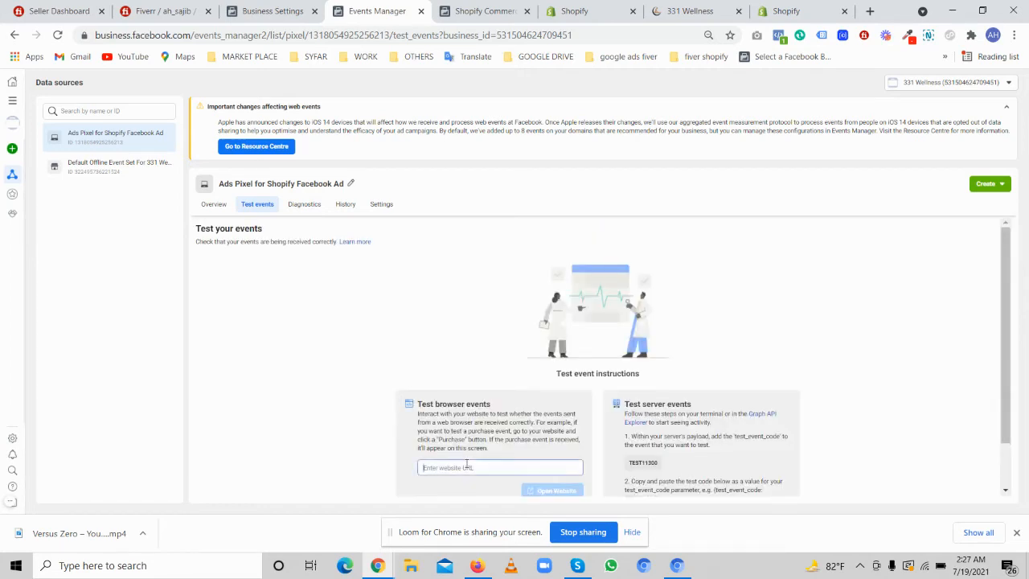
left_click(466, 467)
key("ctrl+v")
scroll(452, 275, "down", 1)
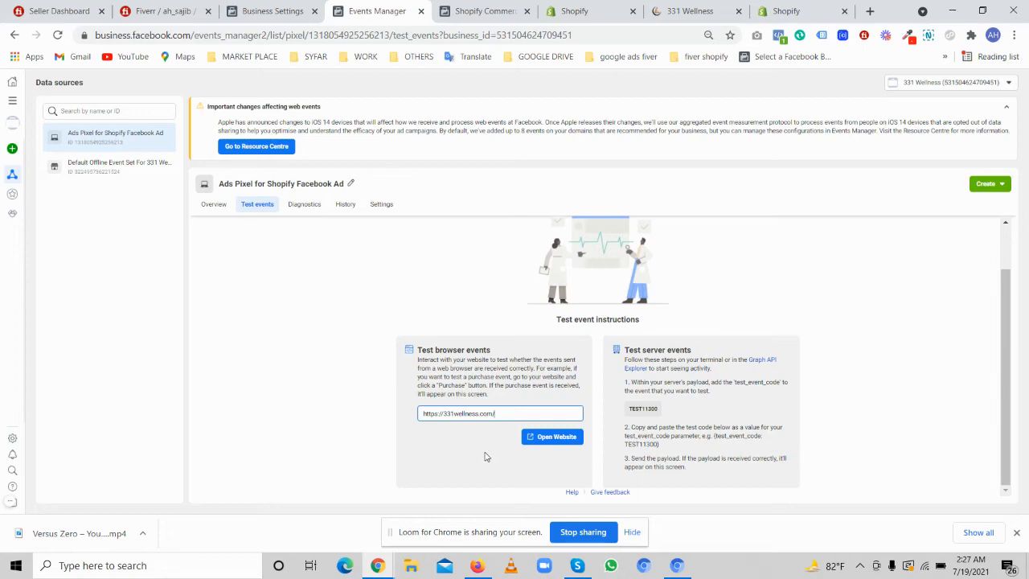
left_click(552, 437)
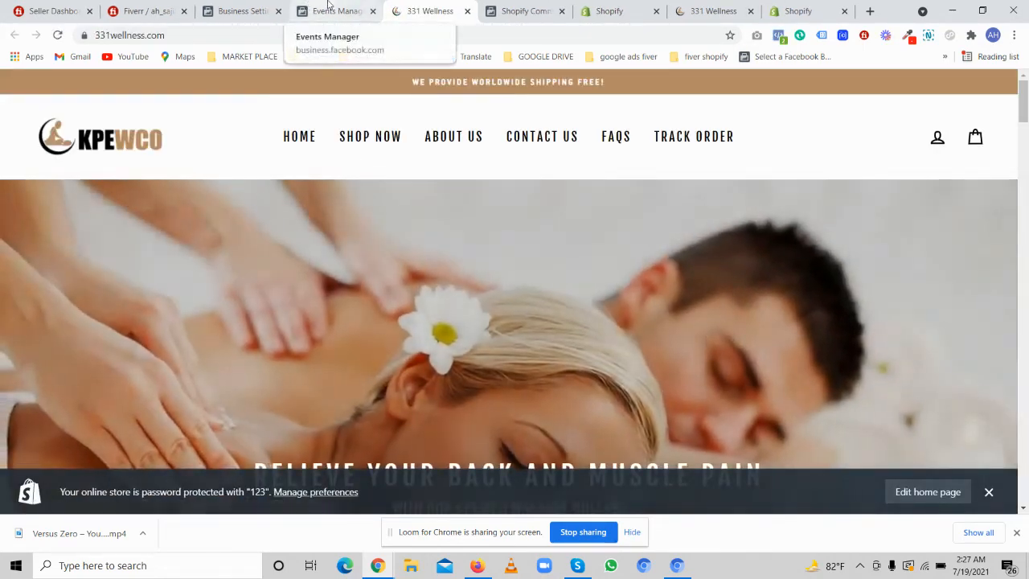
left_click(328, 6)
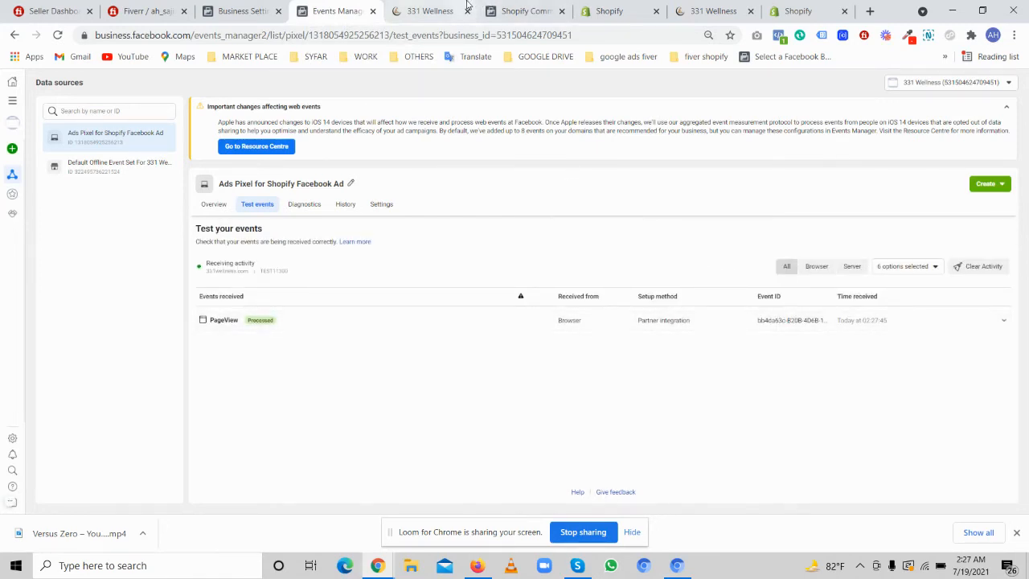
- Open the store's Wooden Exercise Massager Roller product page and check its events in Facebook Pixel Helper and Test events
left_click(431, 10)
scroll(493, 339, "down", 2)
scroll(471, 298, "up", 5)
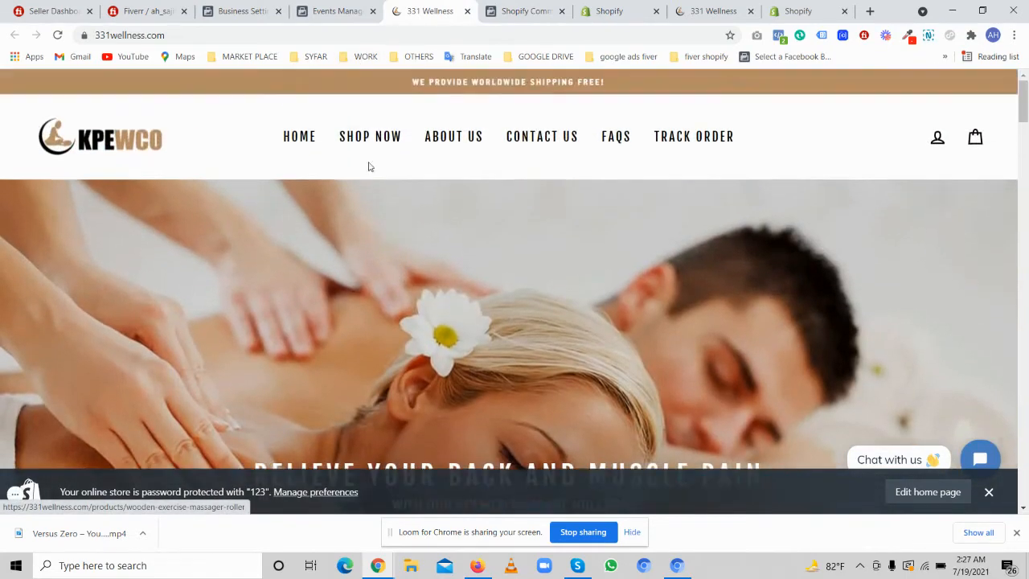
left_click(120, 219)
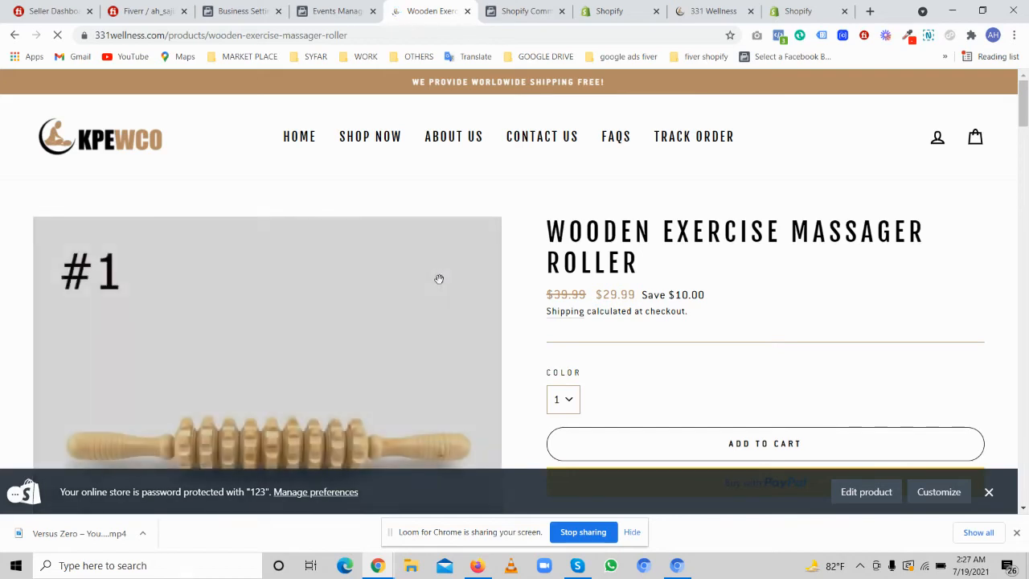
left_click(778, 35)
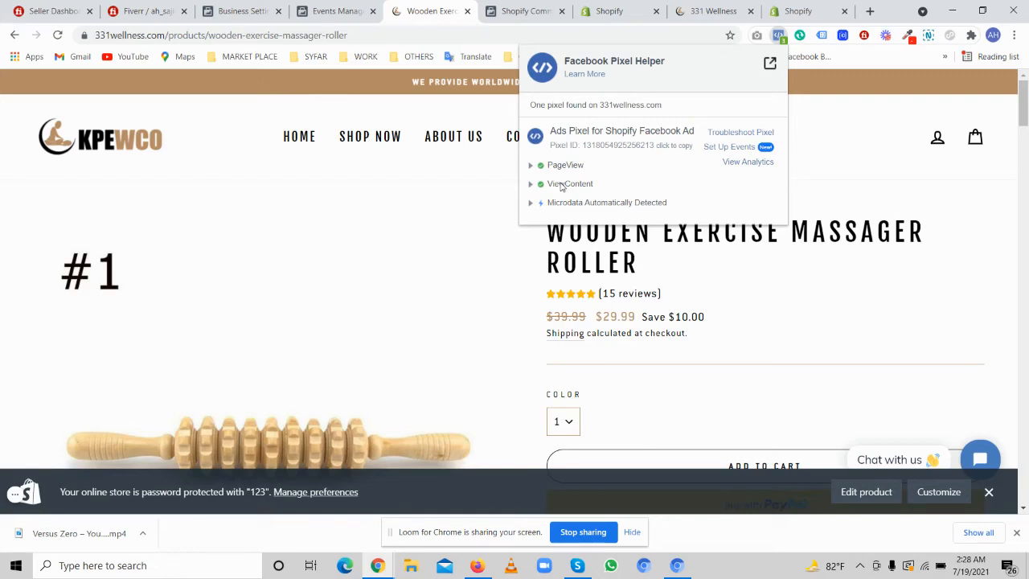
left_click(330, 11)
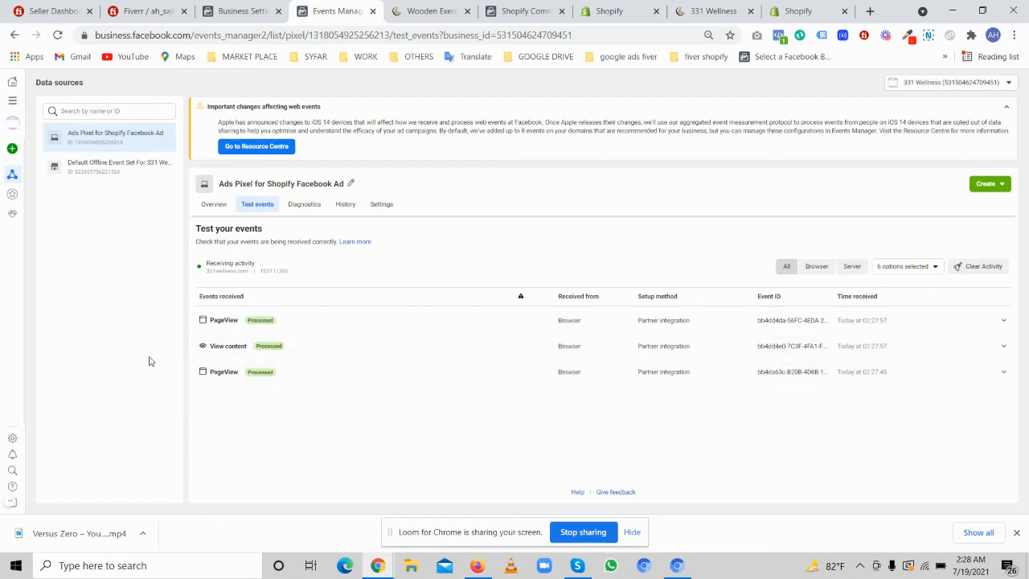
- Compare the View content event's value with the product page price, and examine the event's currency
left_click(317, 356)
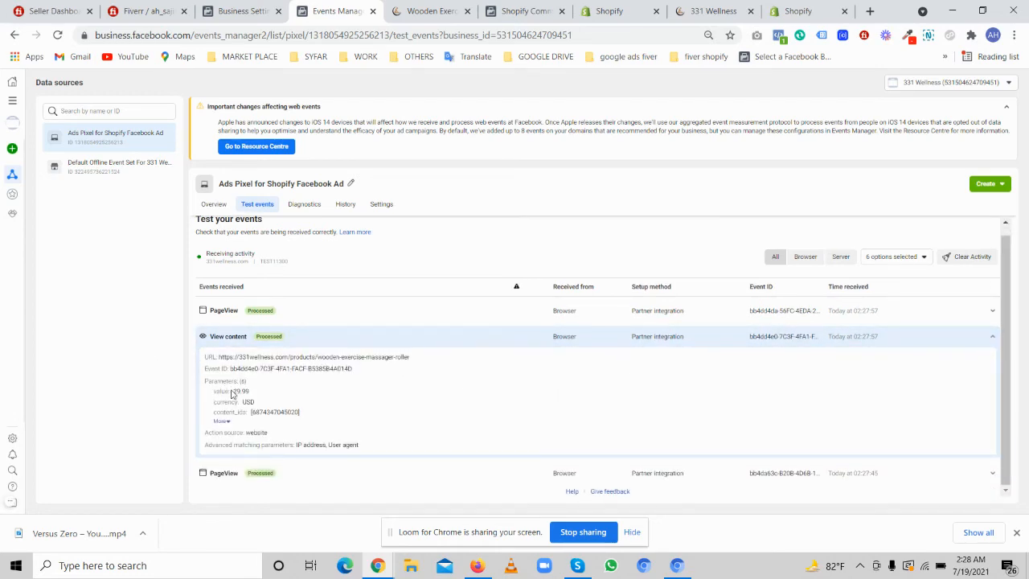
double_click(242, 391)
left_click(430, 10)
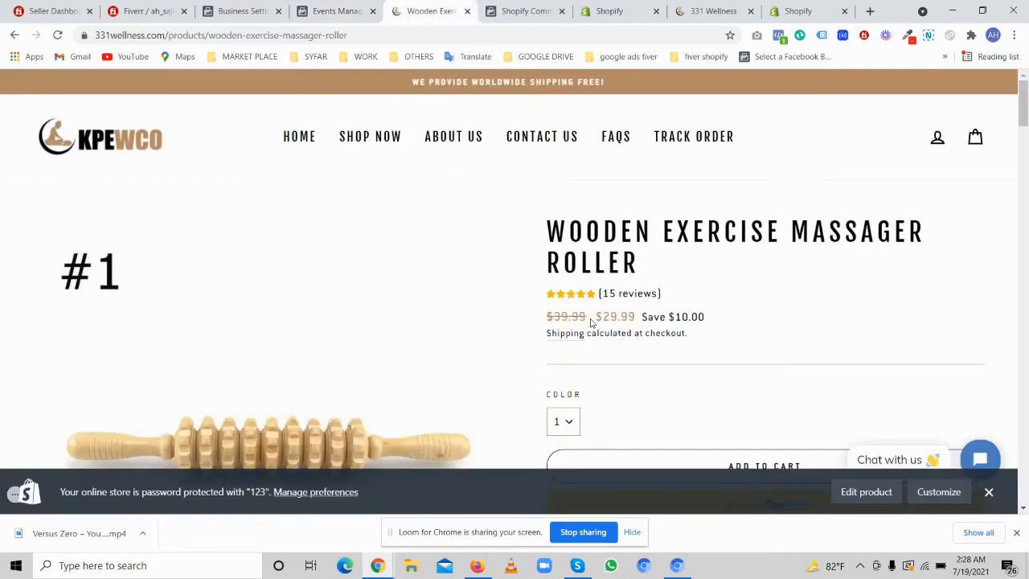
left_click_drag(597, 316, 636, 317)
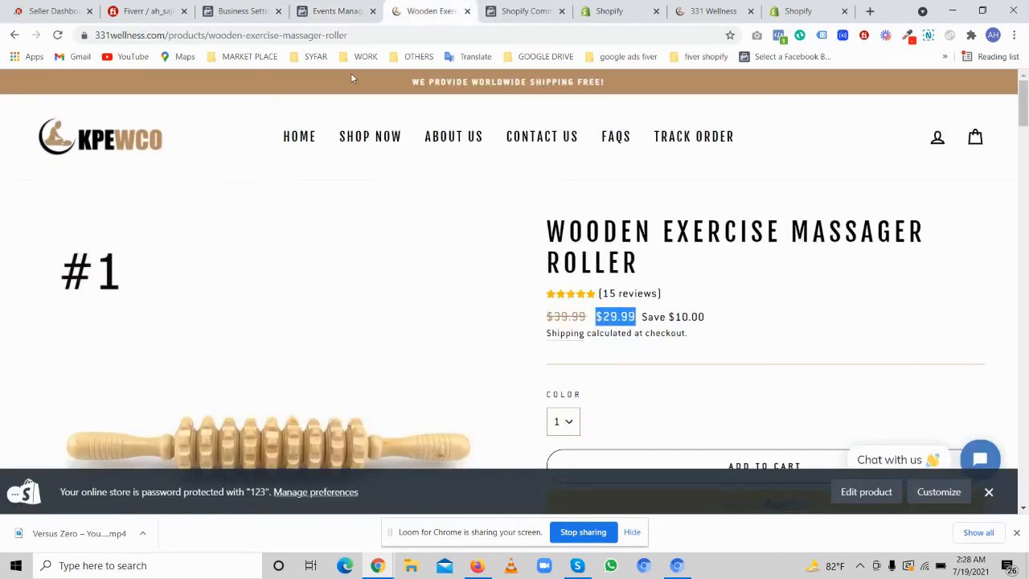
left_click(333, 11)
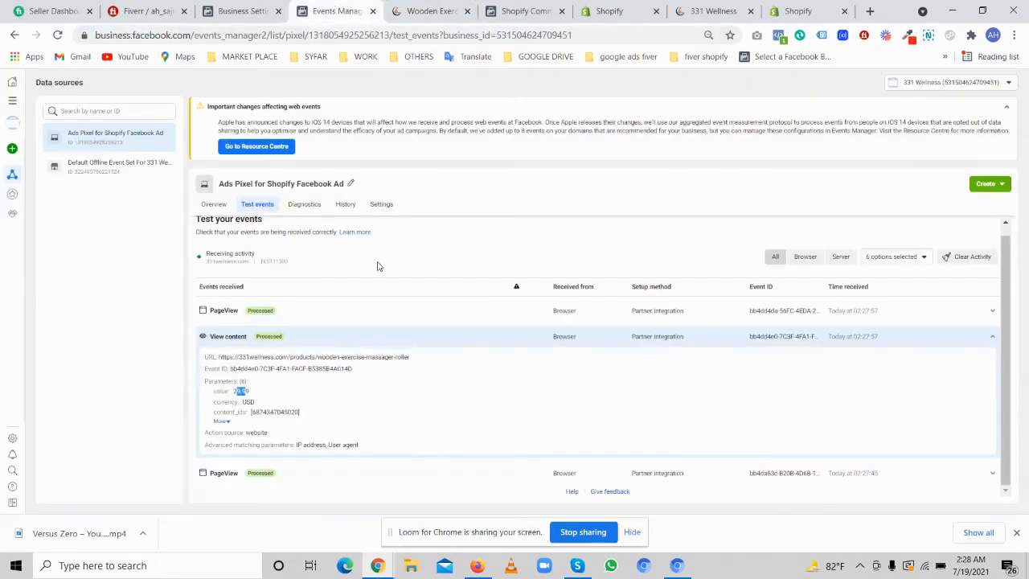
left_click_drag(241, 402, 267, 402)
- Add the Wooden Exercise Massager Roller to the cart and check the resulting event in Test events
left_click(426, 11)
scroll(721, 357, "down", 3)
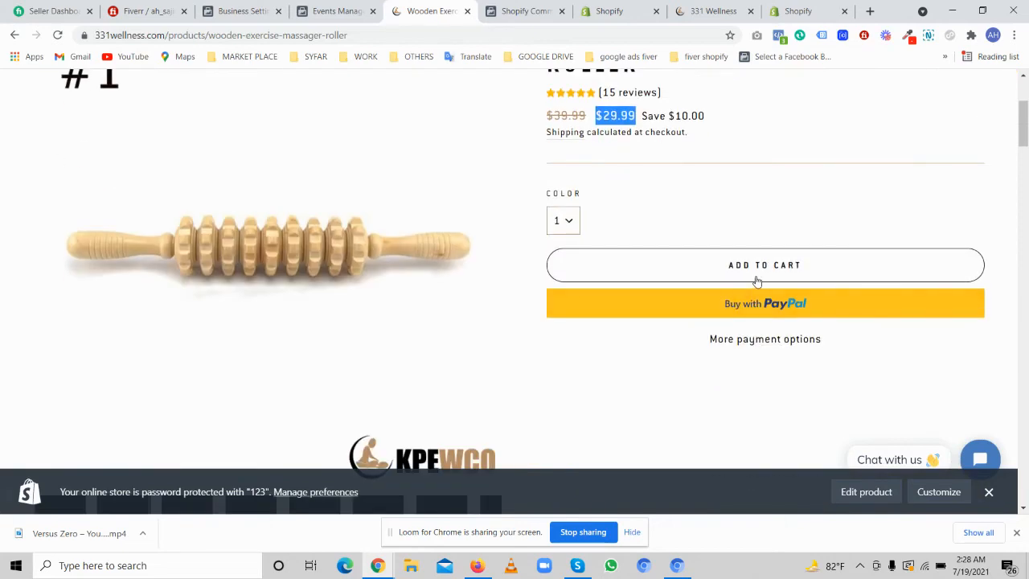
left_click(724, 277)
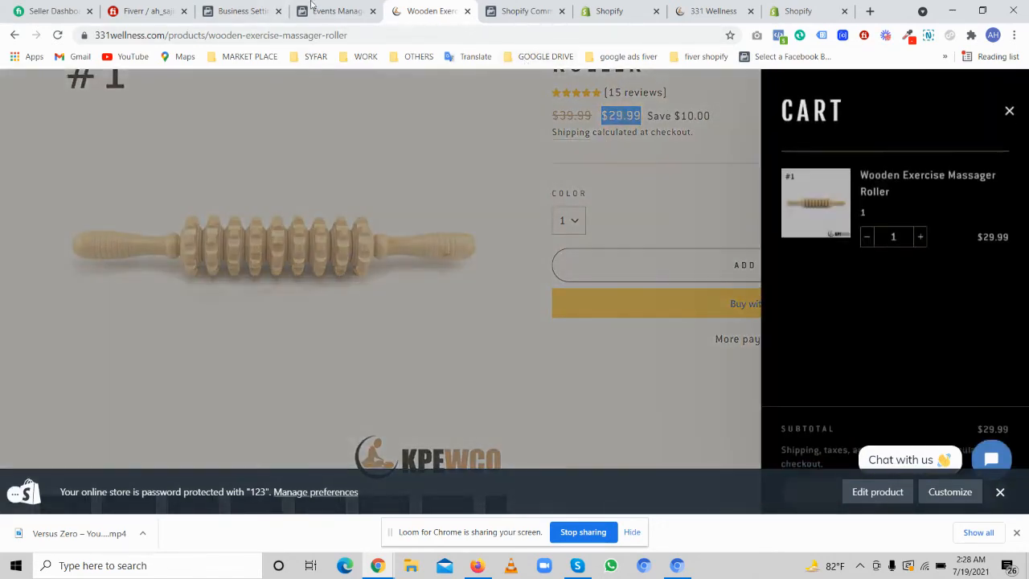
left_click(312, 6)
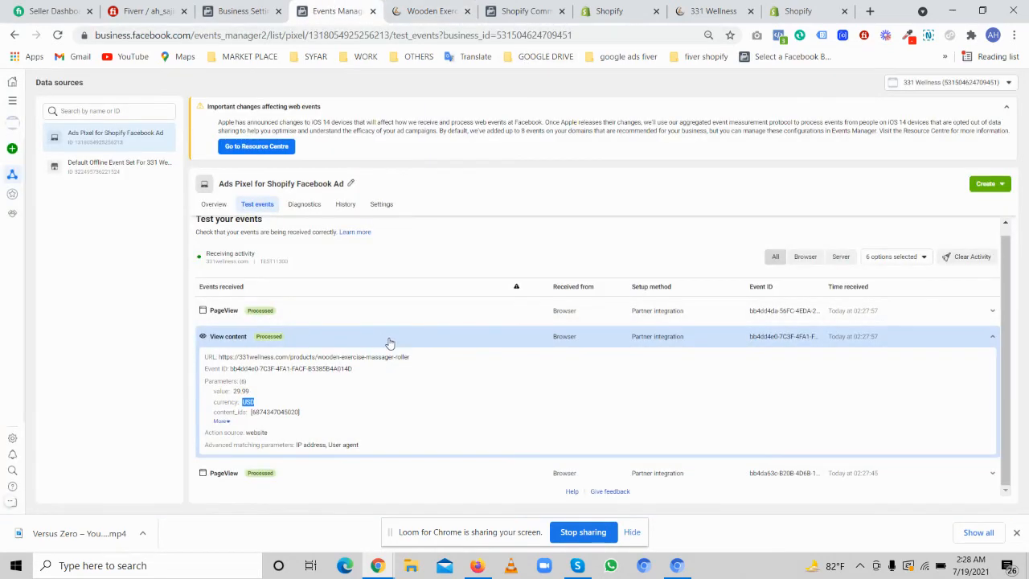
left_click(388, 342)
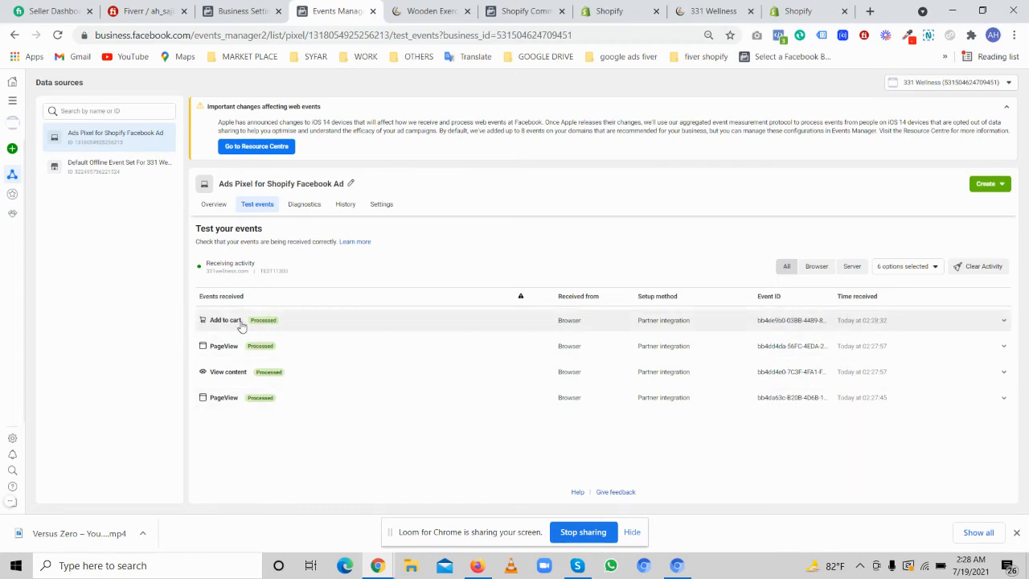
- Proceed from the cart to the checkout page and check the newly received test events
left_click(430, 10)
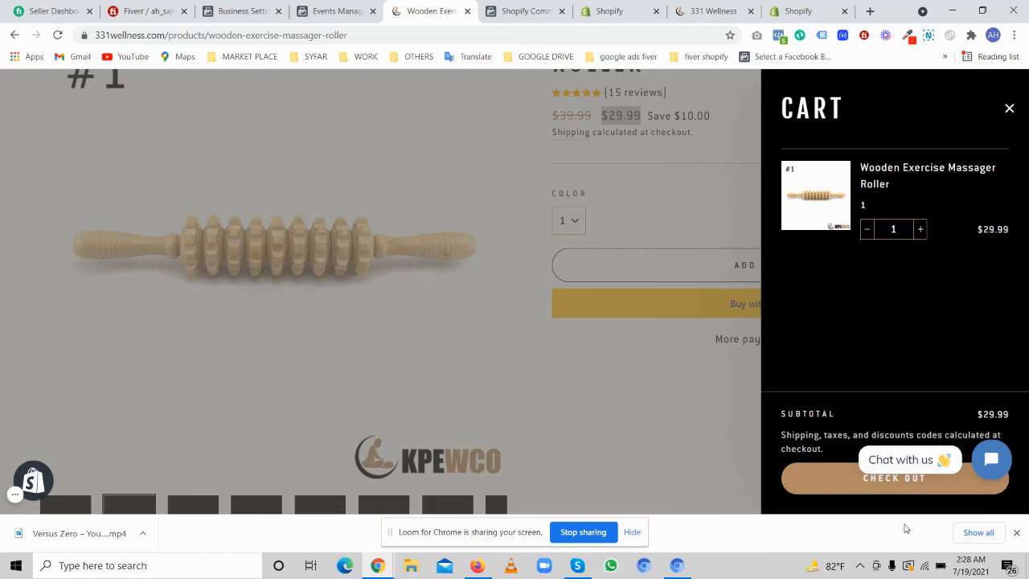
left_click(861, 480)
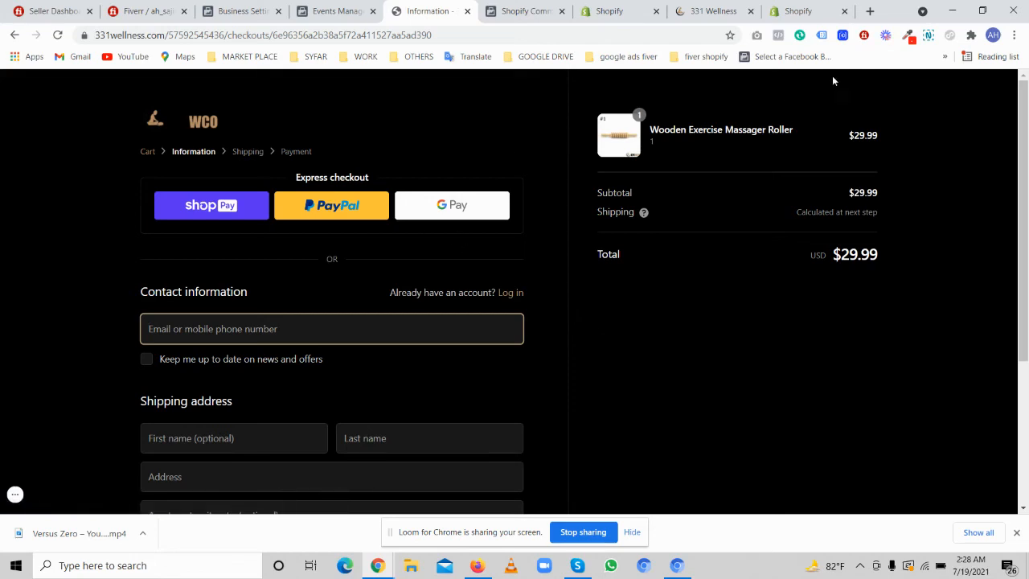
left_click(340, 10)
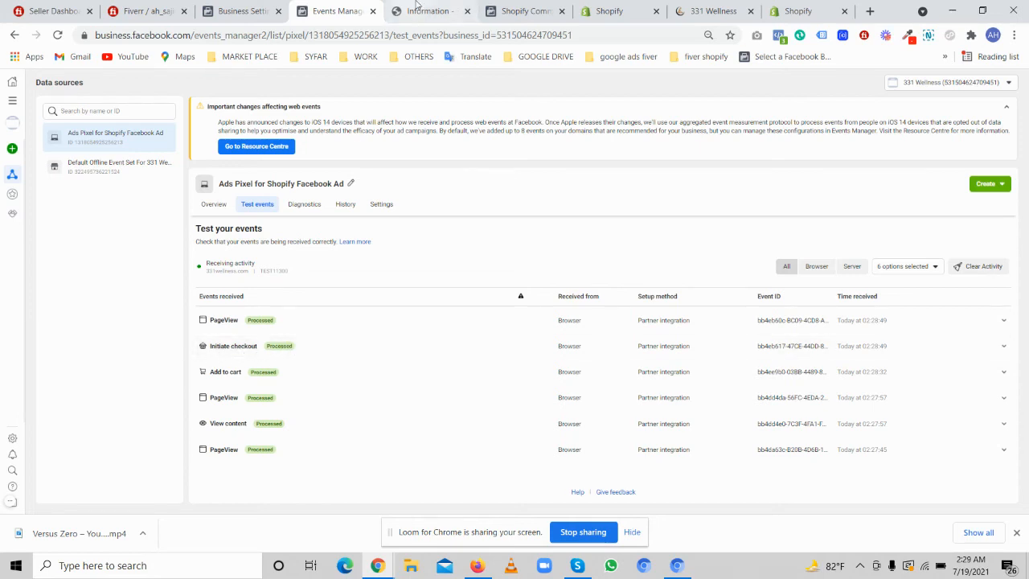
- Look over the checkout form and inspect the checkout page's pixel events in Facebook Pixel Helper
left_click(426, 10)
scroll(443, 277, "down", 2)
scroll(443, 276, "down", 1)
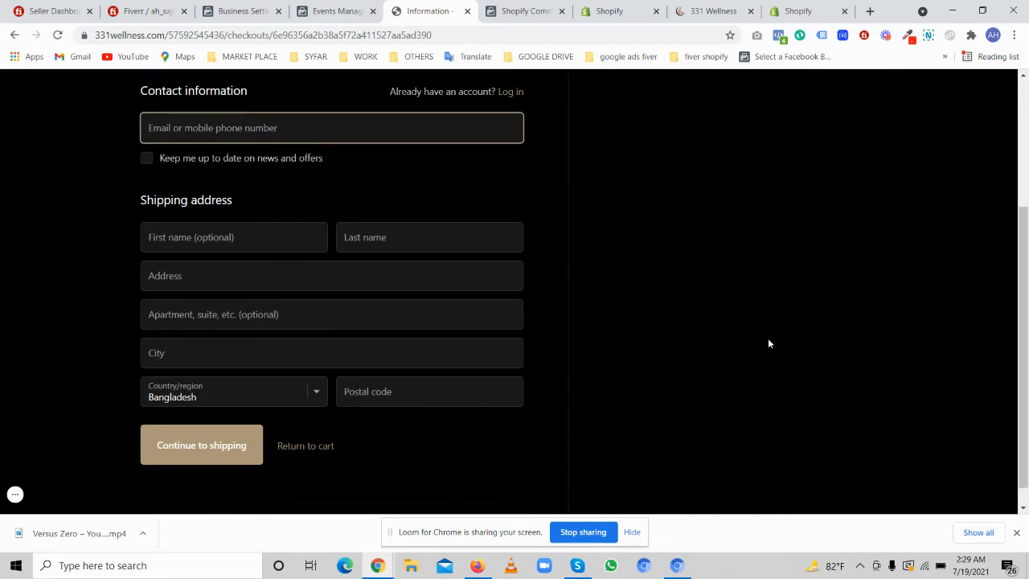
scroll(767, 345, "up", 3)
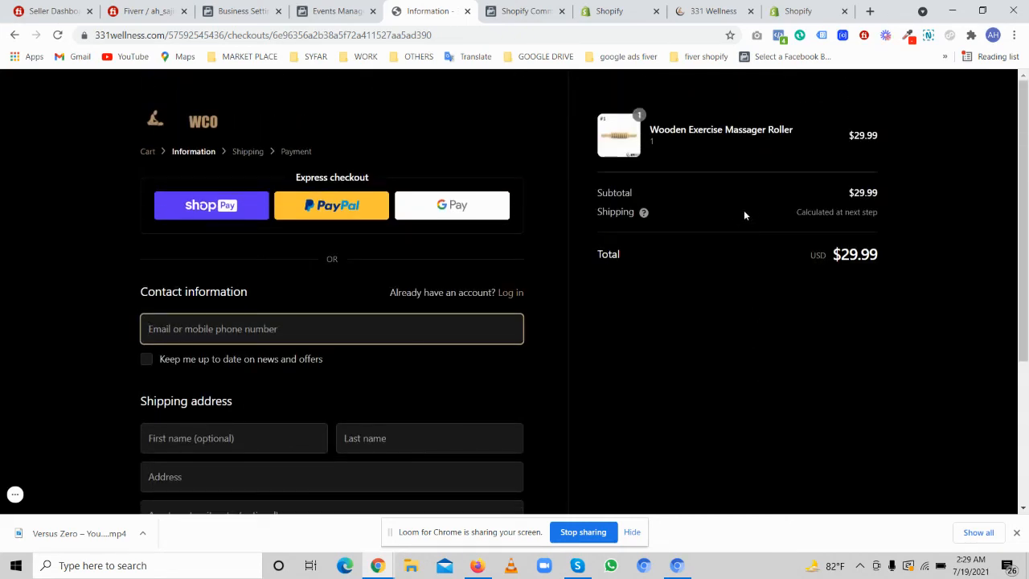
left_click(778, 35)
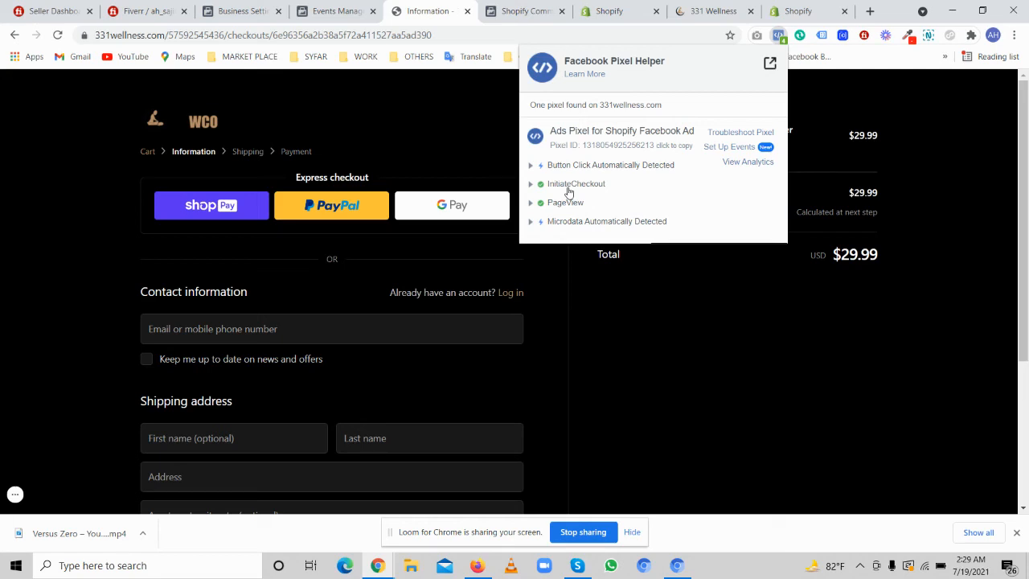
- Review the received test events, then reload the pixel's overview and examine its recent activity status
left_click(368, 7)
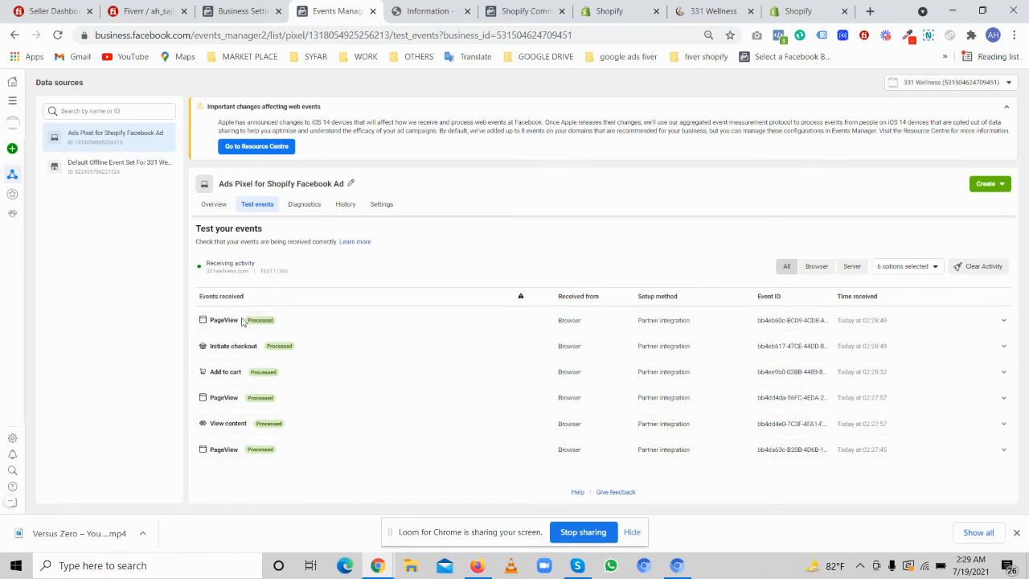
left_click(214, 204)
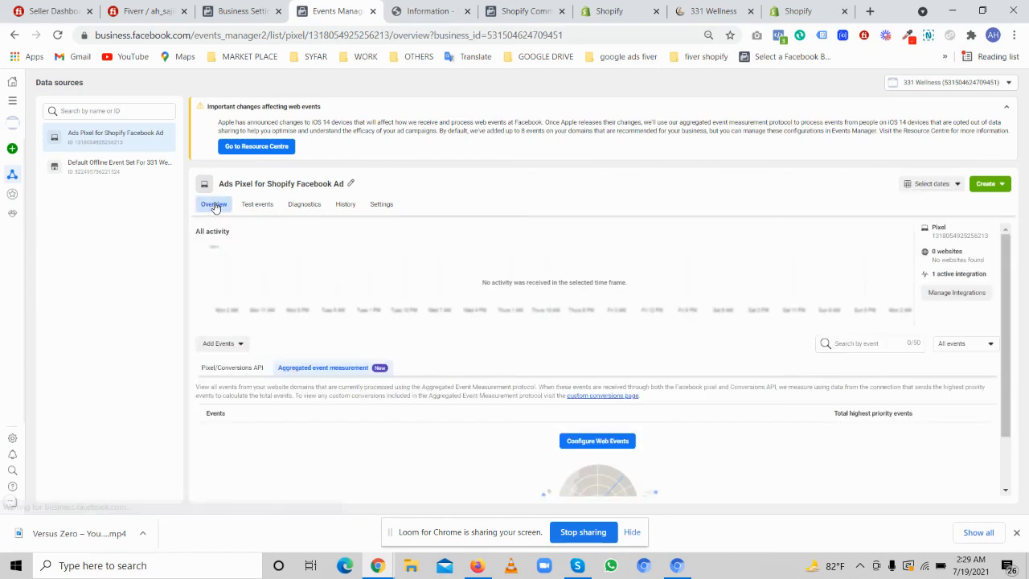
left_click(57, 36)
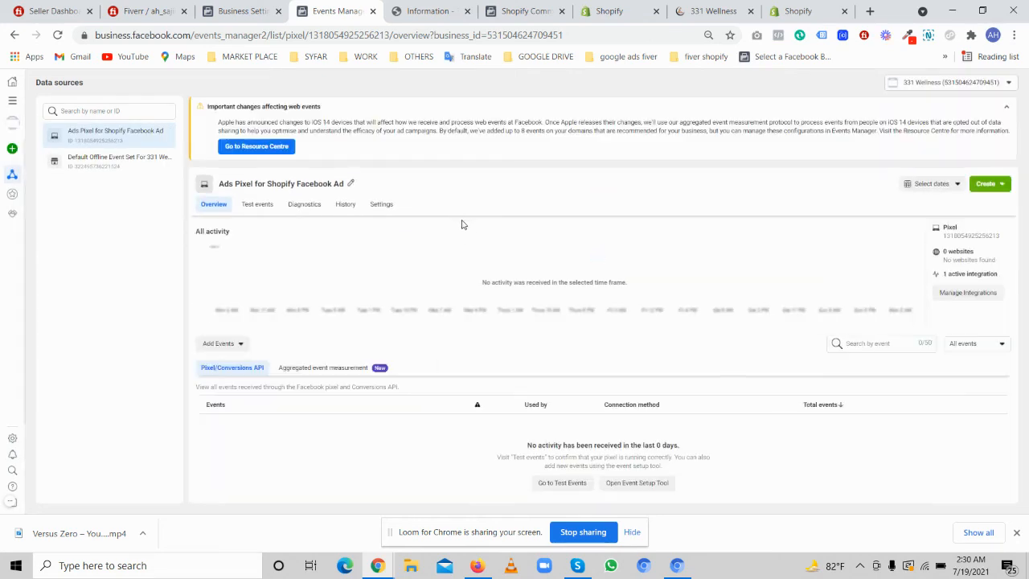
left_click_drag(514, 448, 676, 449)
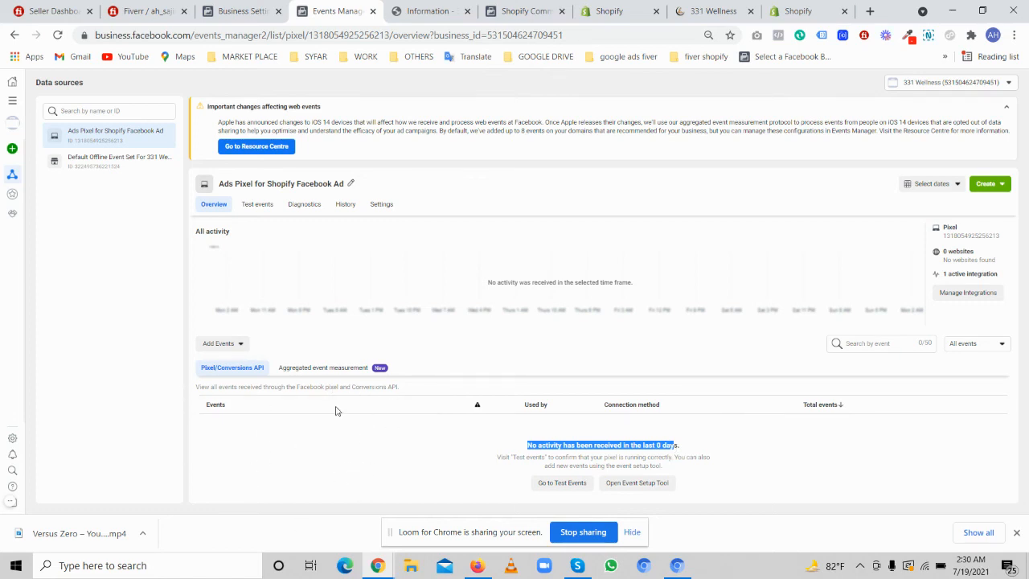
- Open the Shopify Commerce Account from Business settings in Commerce Manager and read its account review notice
left_click(219, 4)
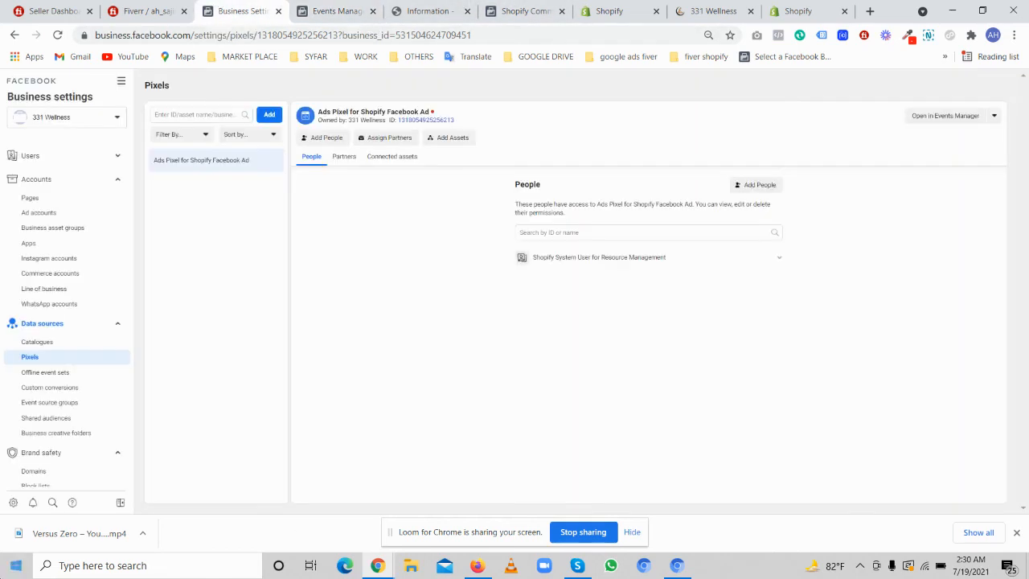
left_click(112, 278)
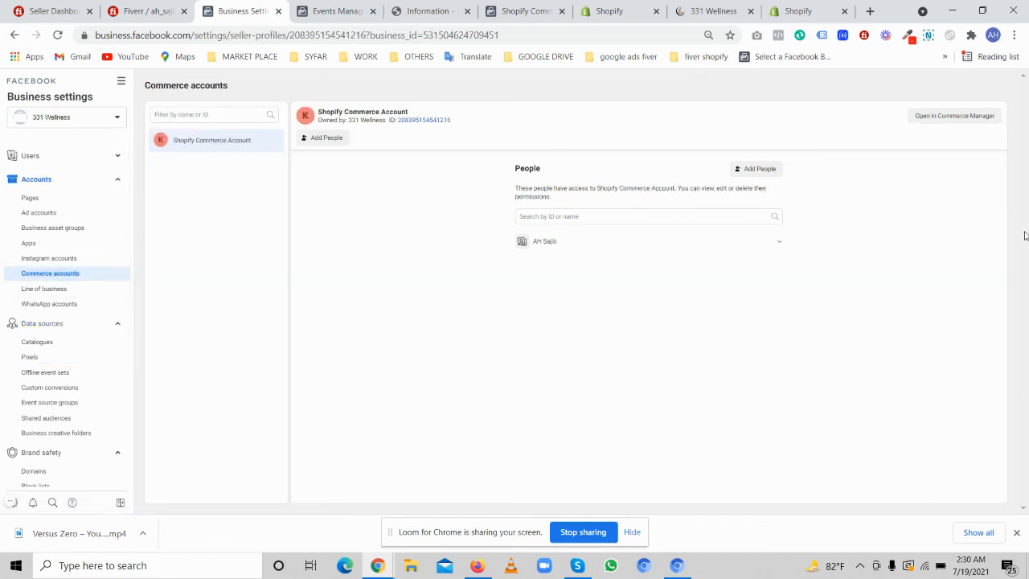
left_click(939, 124)
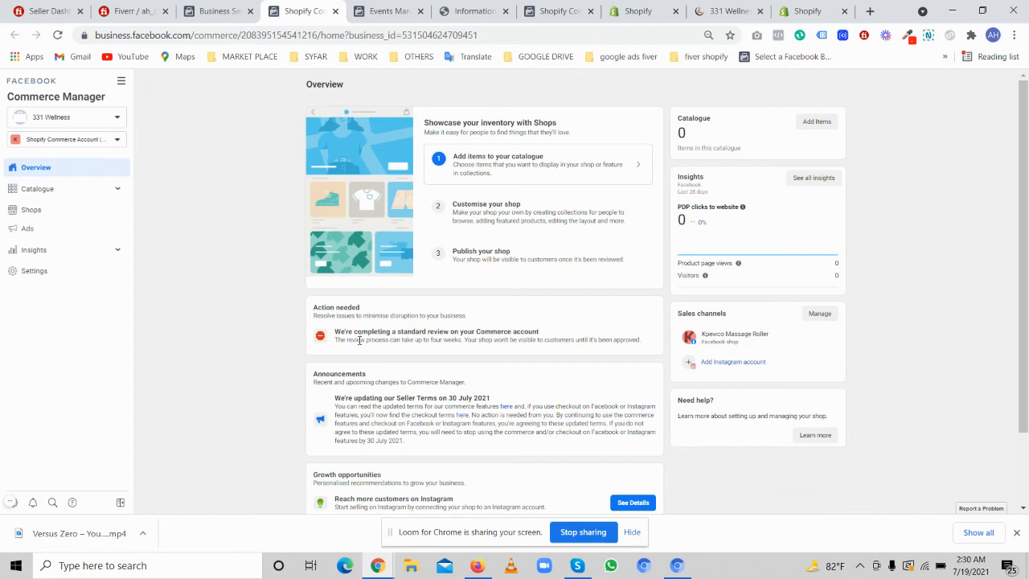
left_click_drag(366, 341, 462, 351)
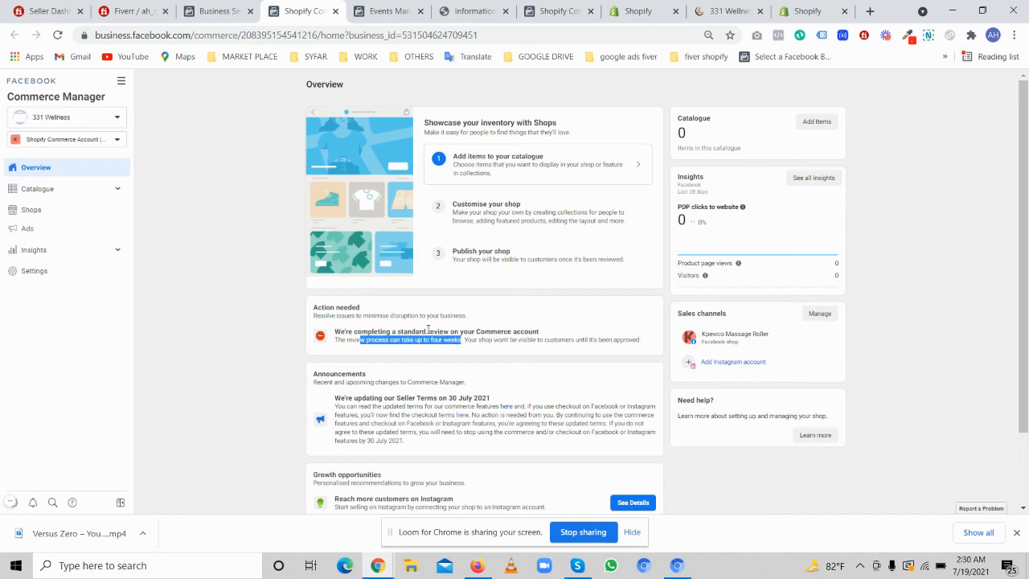
left_click_drag(412, 330, 553, 336)
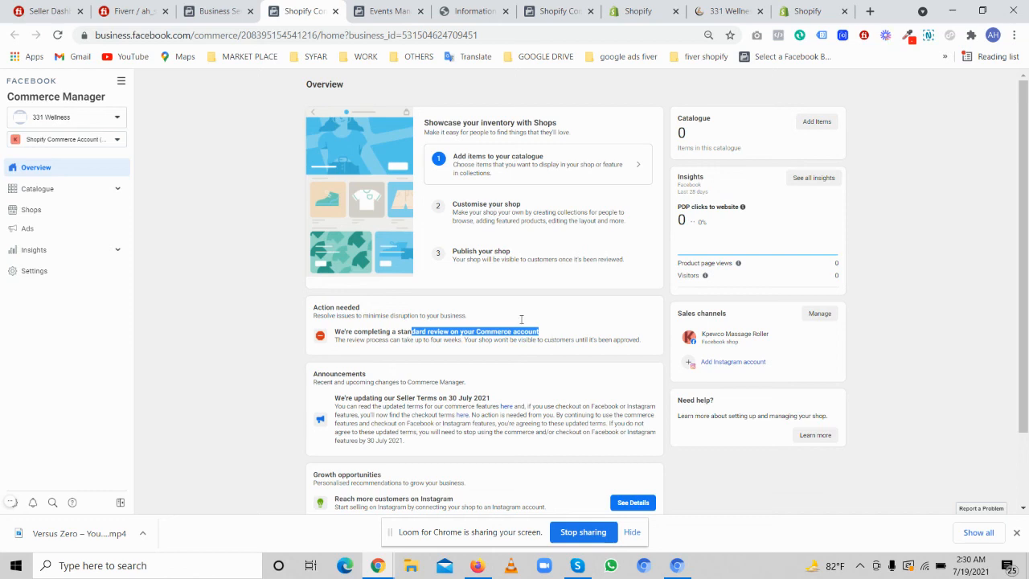
- Open the item list of the commerce account's catalogue
left_click(24, 188)
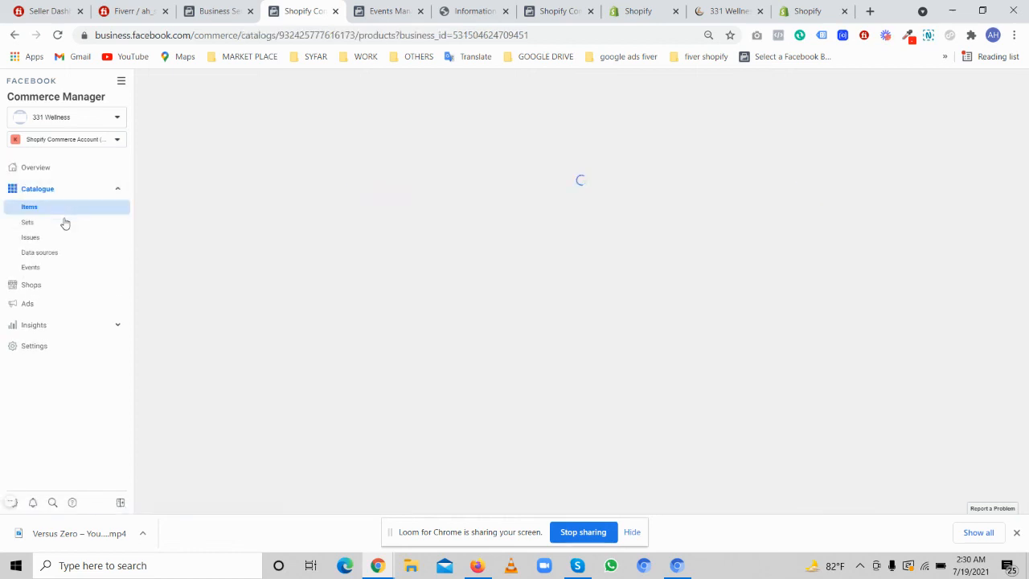